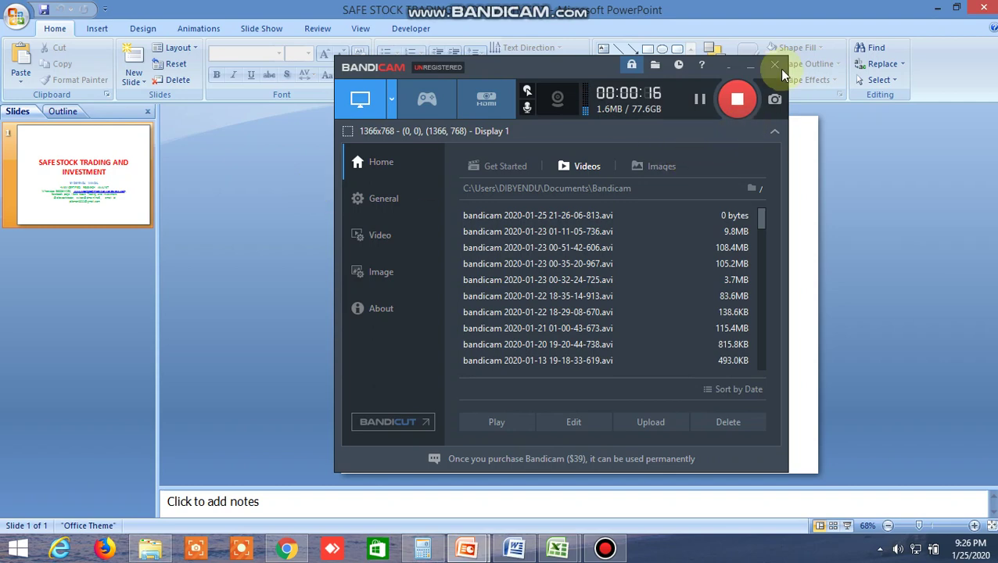
- Bring up the disclaimer presentation and switch to the buy and sell level screener workbook in Excel
left_click(749, 66)
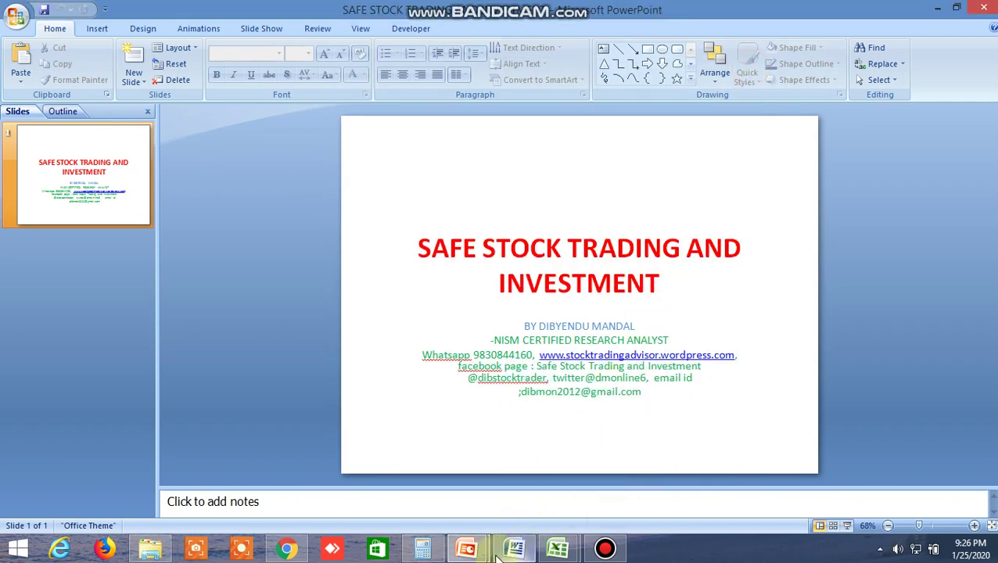
left_click(469, 550)
left_click(556, 490)
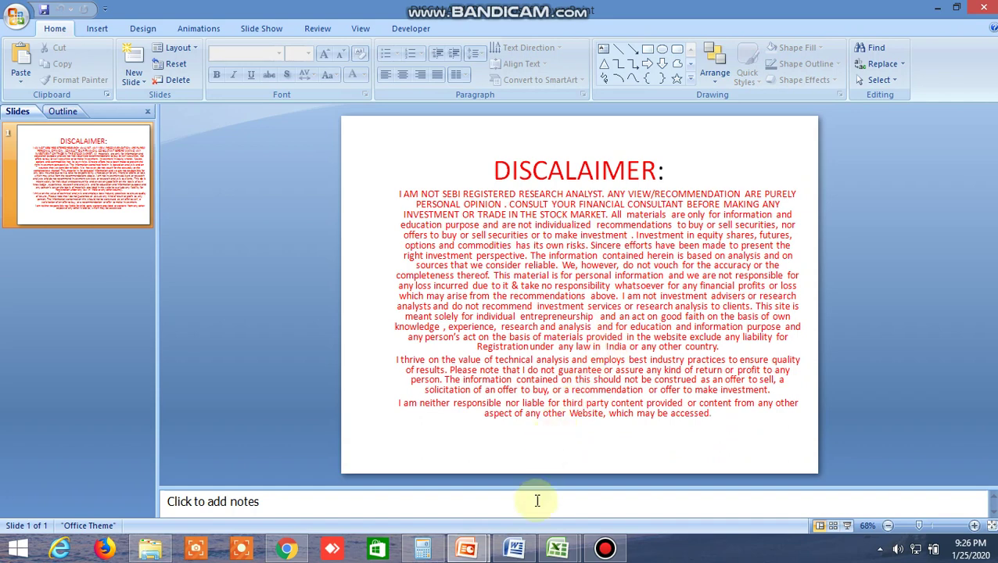
left_click(558, 548)
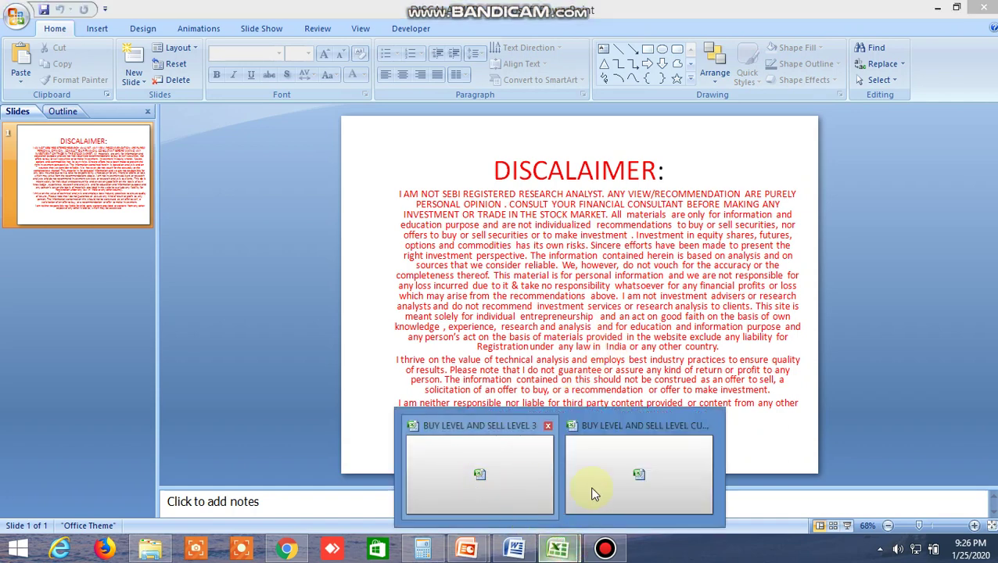
left_click(623, 482)
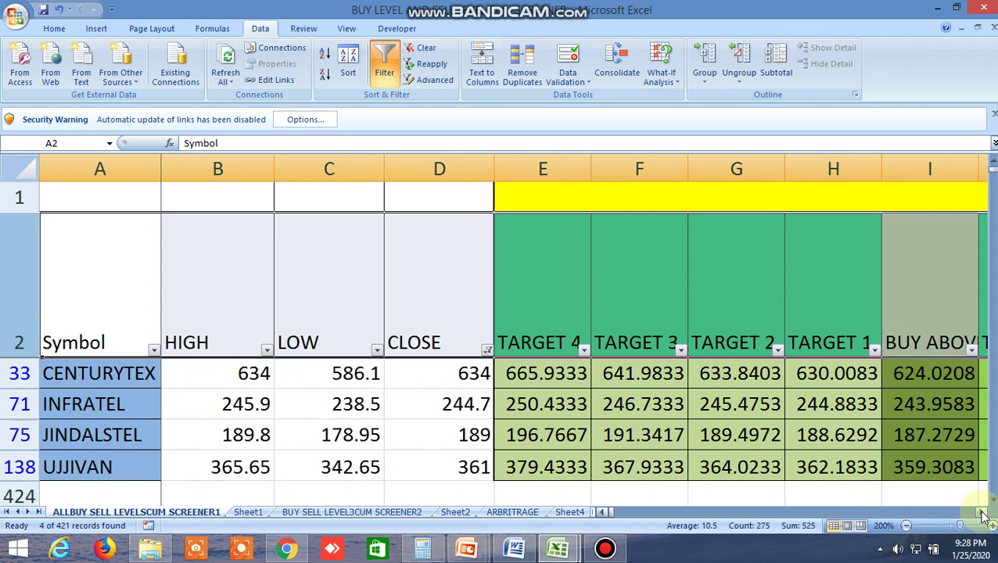
- Examine the Buy Above column and its Target 1 to Target 5 headers under BUY LEVEL AND SELL LEVELS 1
left_click(982, 514)
left_click(982, 514)
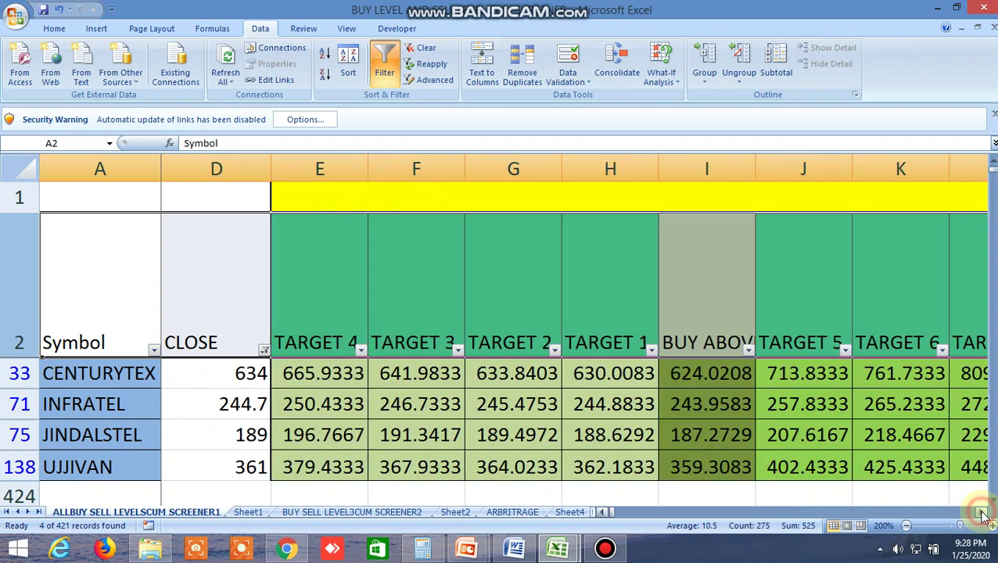
left_click(983, 514)
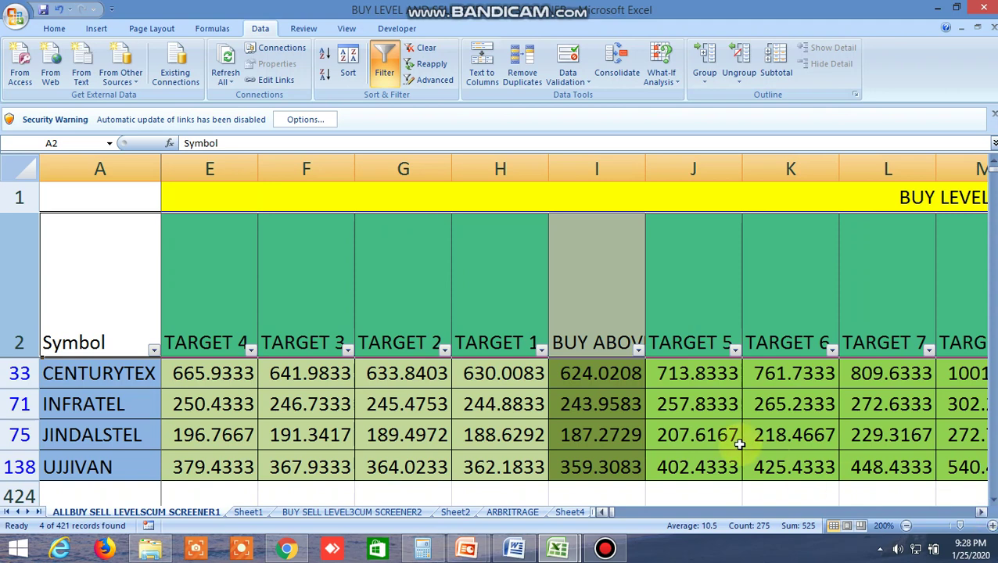
left_click(641, 191)
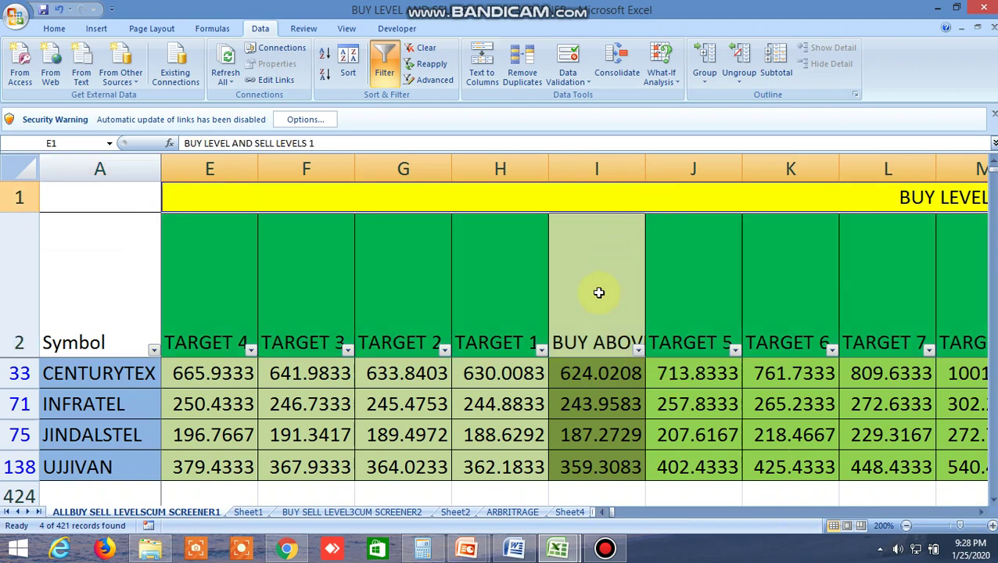
left_click(596, 292)
left_click(524, 296)
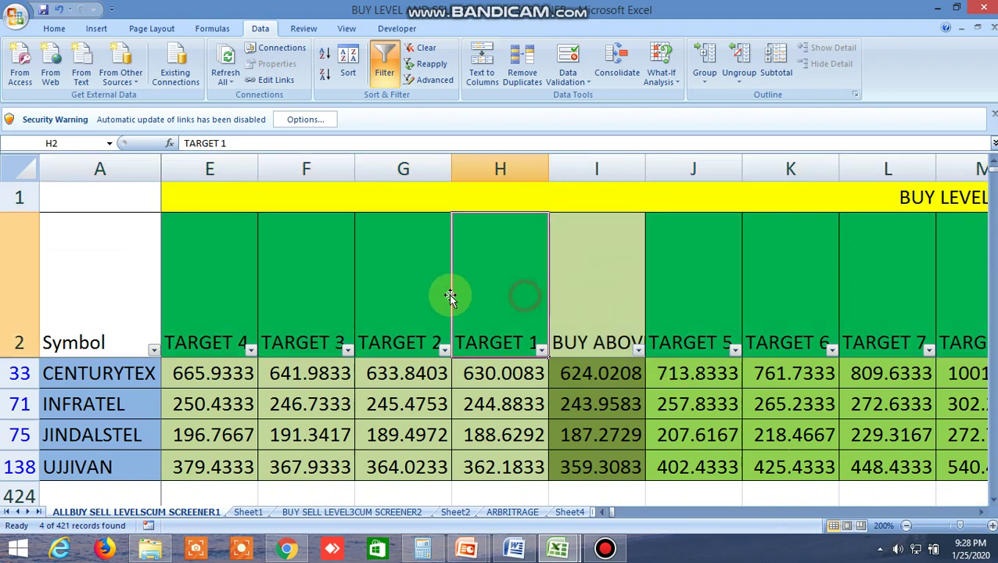
left_click(209, 296)
left_click(693, 296)
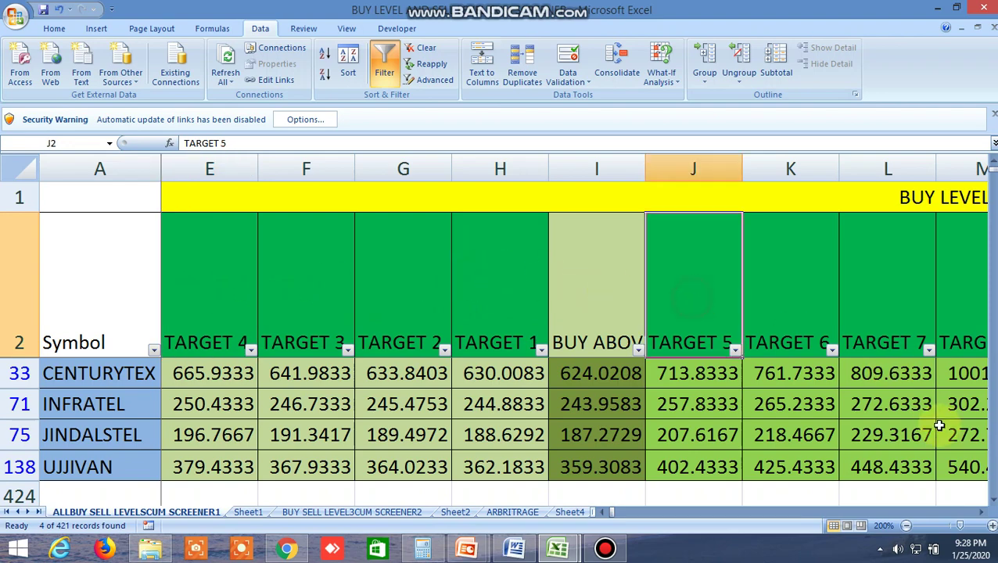
- Examine the Sell below column and the red sell target headers, from Target 4 through Target 5
left_click(984, 515)
left_click(983, 513)
left_click(983, 513)
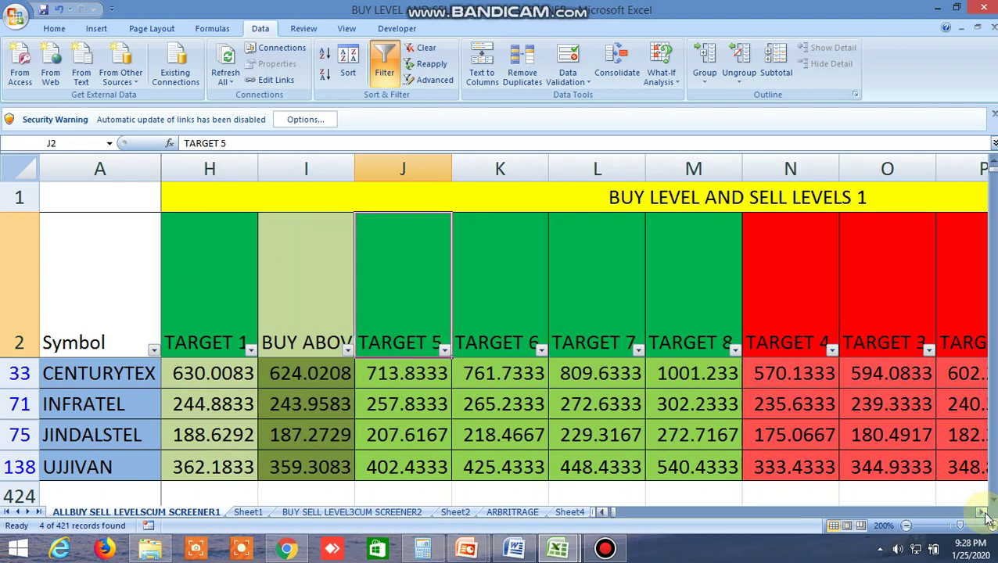
left_click(983, 513)
left_click(983, 513)
left_click(790, 306)
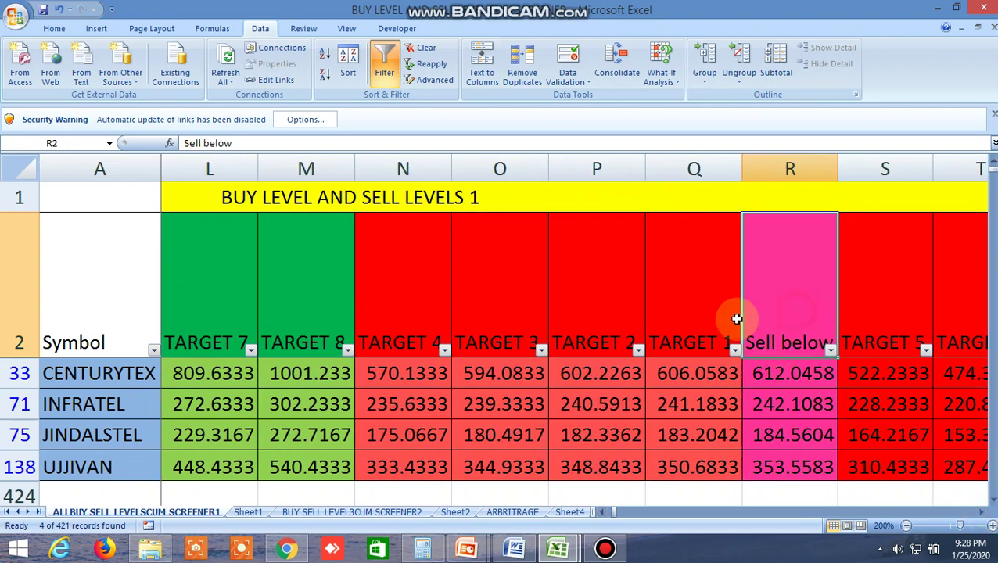
left_click(683, 293)
left_click(380, 280)
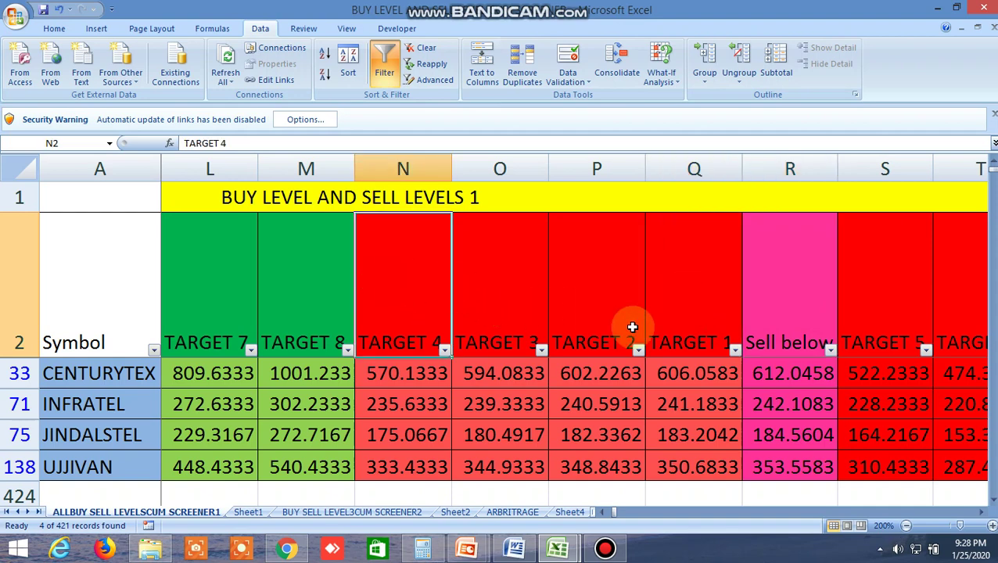
left_click(895, 296)
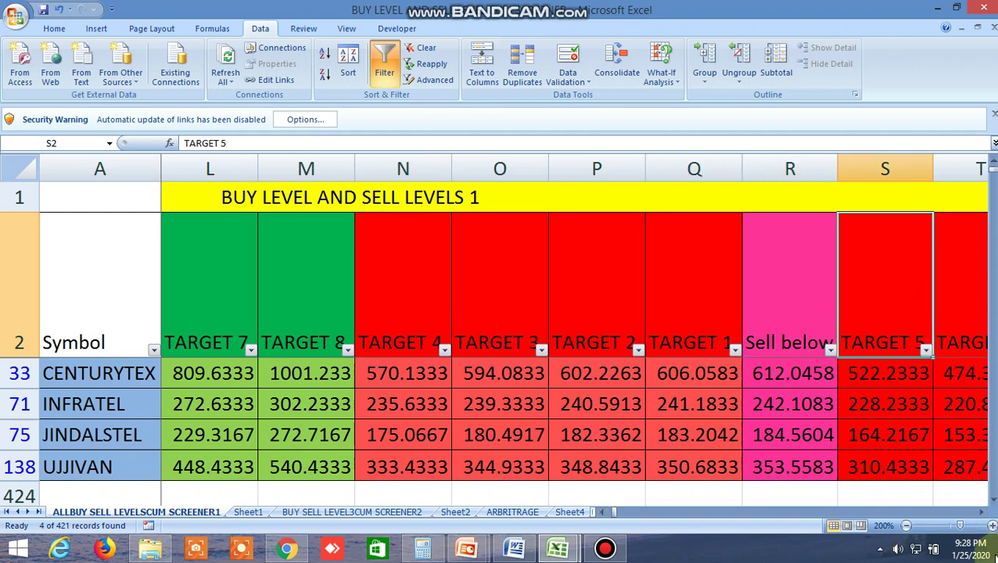
- Review the LTP comparison columns that test each stock's price against the buy level and successive targets
left_click(982, 513)
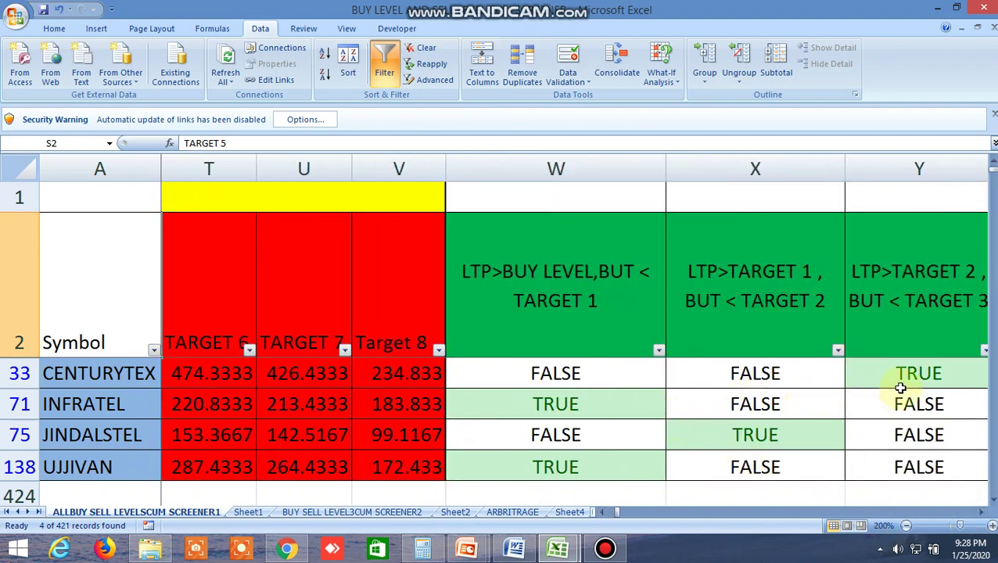
left_click(981, 514)
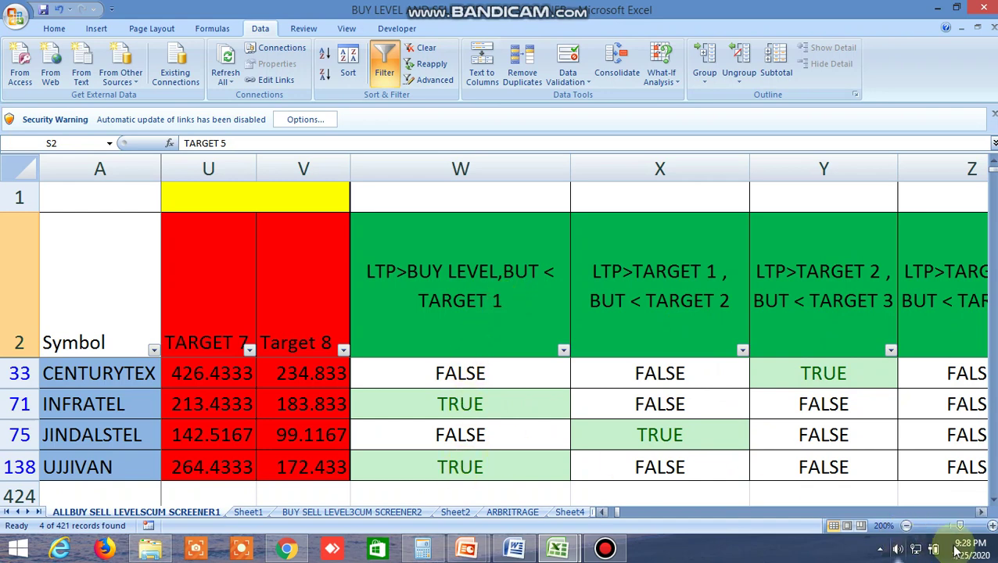
left_click(982, 512)
left_click(982, 512)
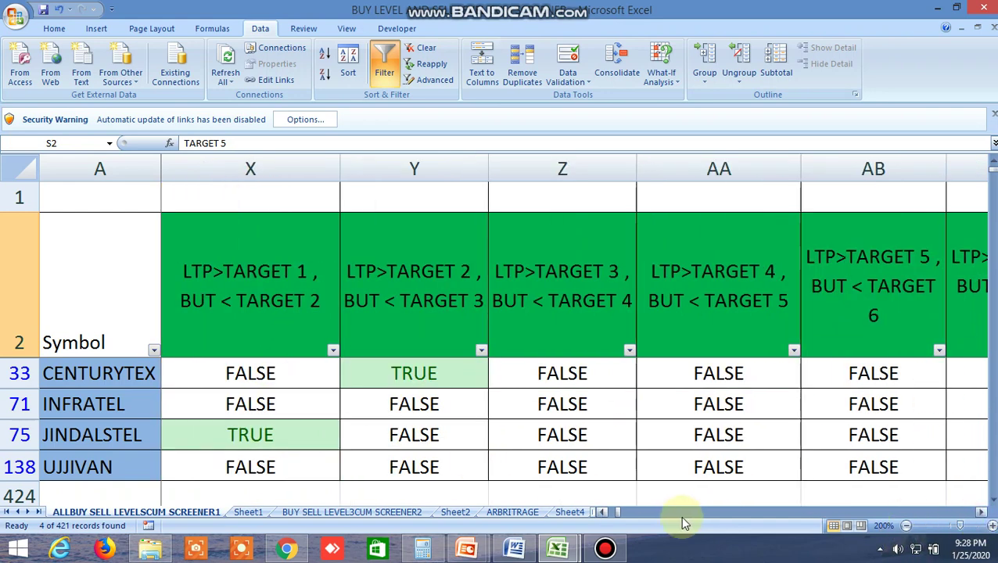
mouse_move(618, 509)
left_mouse_down()
mouse_move(604, 508)
mouse_move(611, 512)
left_mouse_up()
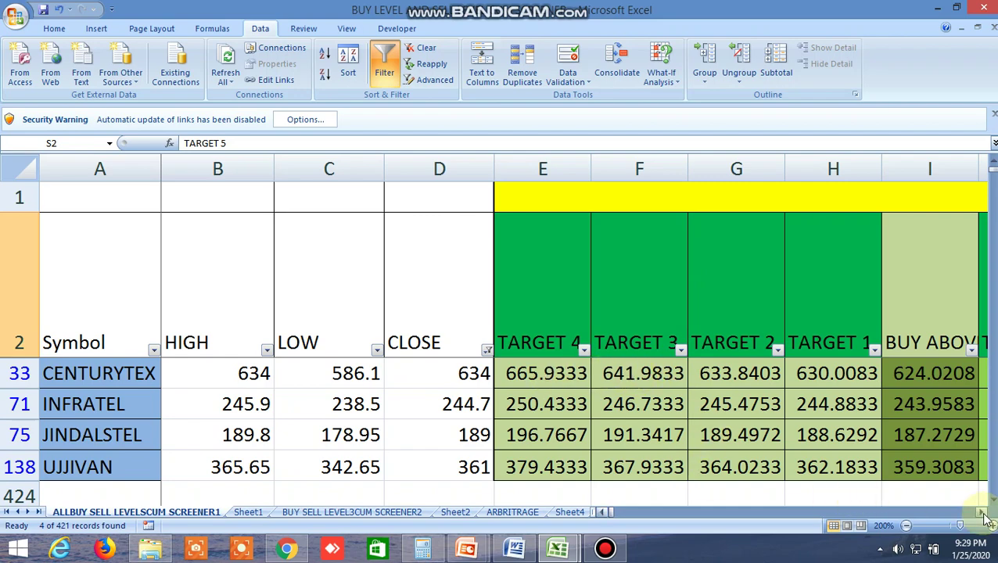
- Examine the TIRONE LEVEL section's Top Line, Mid Line and Bottom Line columns for the filtered stocks
left_click_drag(984, 517, 987, 514)
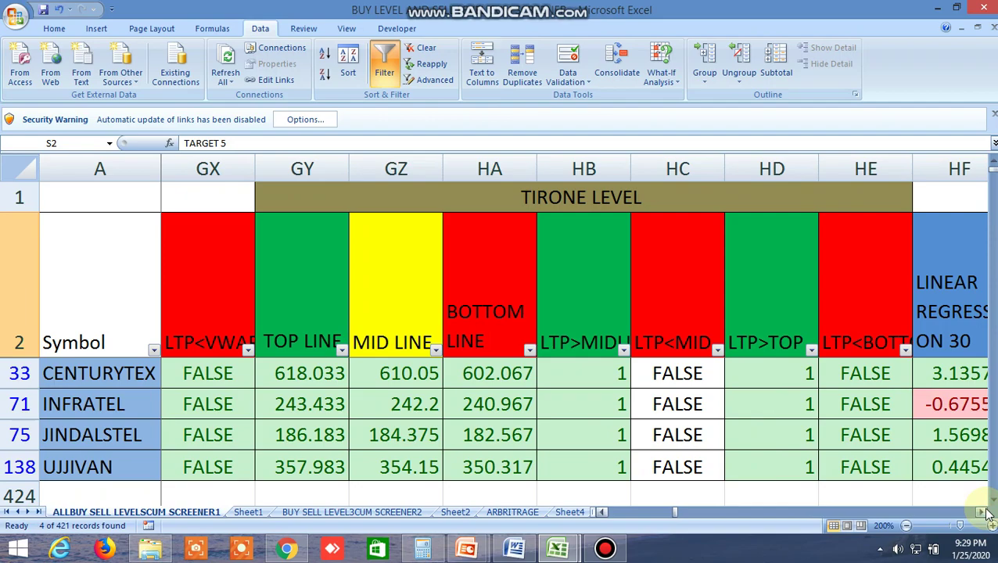
left_click(283, 293)
left_click(373, 308)
left_click(461, 302)
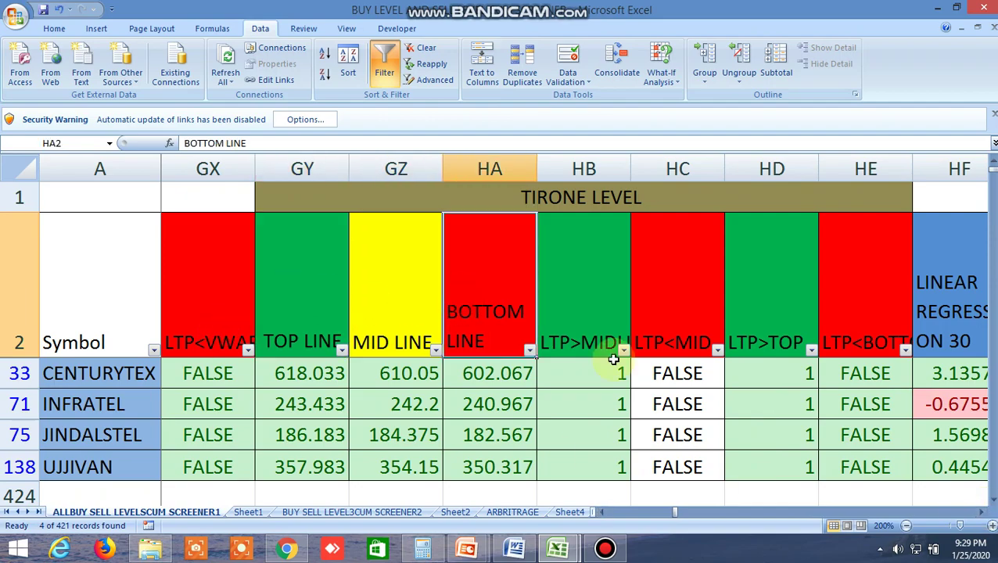
left_click_drag(671, 511, 607, 513)
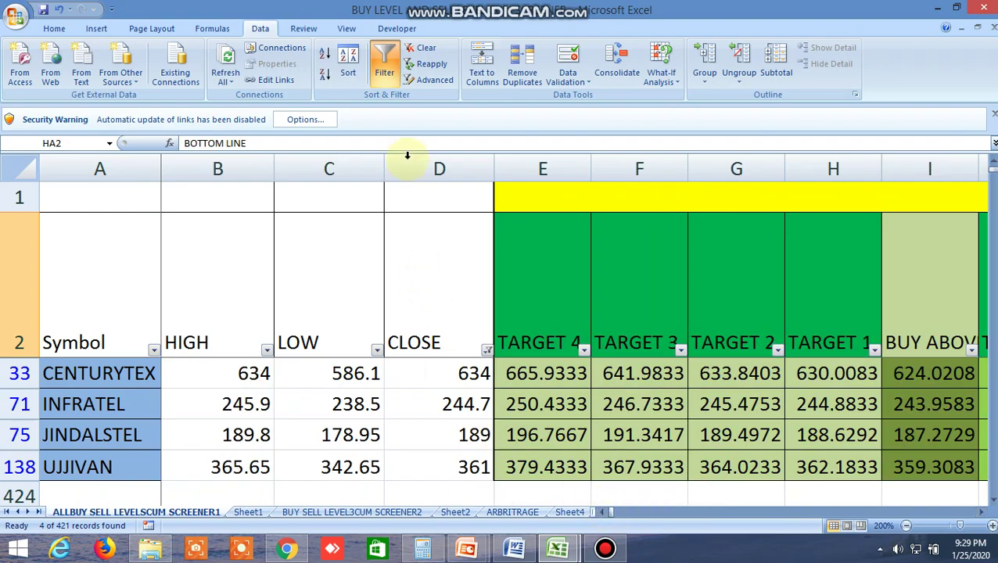
- Remove the current filter so all records are listed, and turn filtering back on for the sheet
left_click(389, 67)
left_click(394, 72)
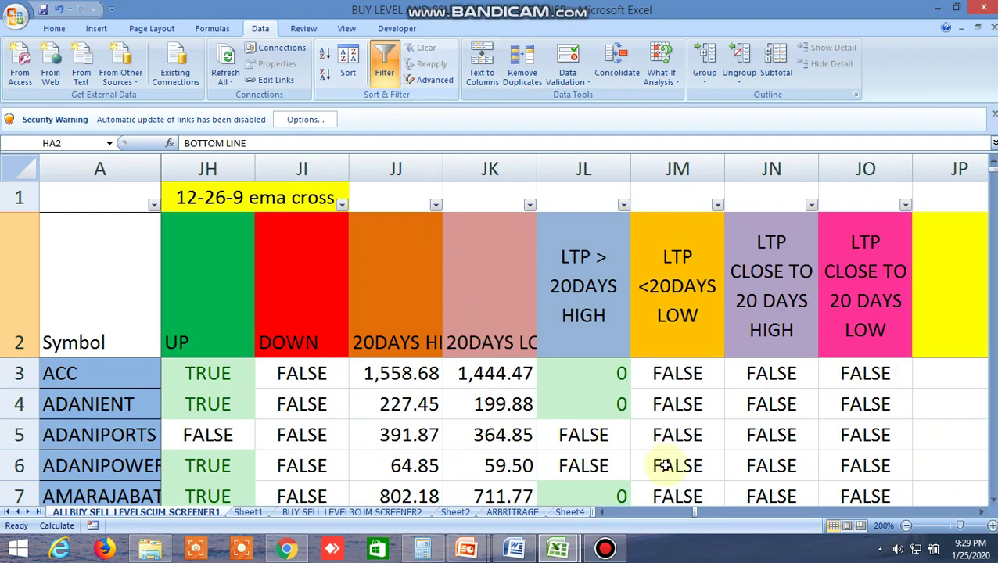
left_click_drag(699, 509, 608, 513)
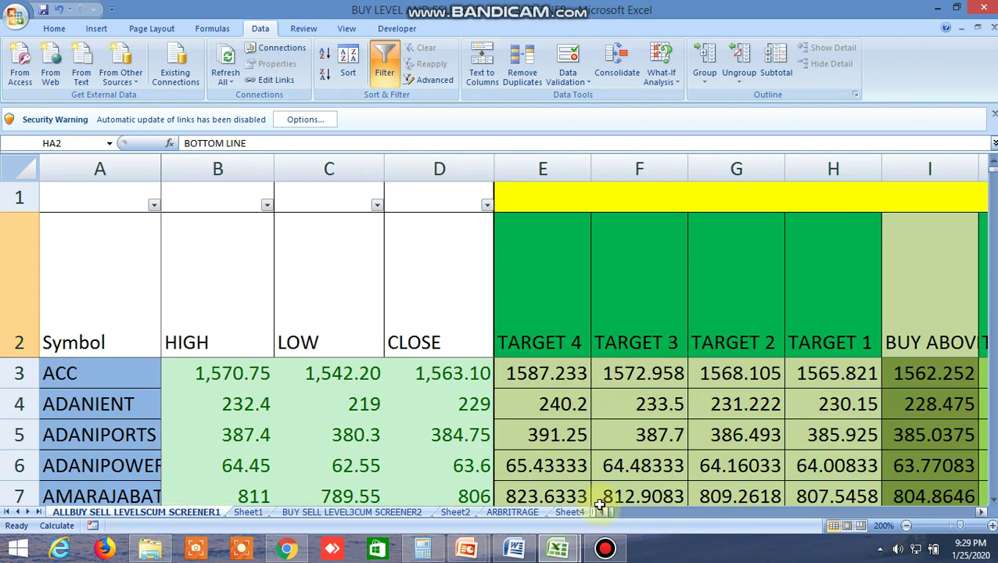
- Look through the full symbol list, from the stocks down to the NIFTY & BANKNIFTY and FUTURES sections
scroll(668, 374, "down", 10)
scroll(669, 445, "down", 20)
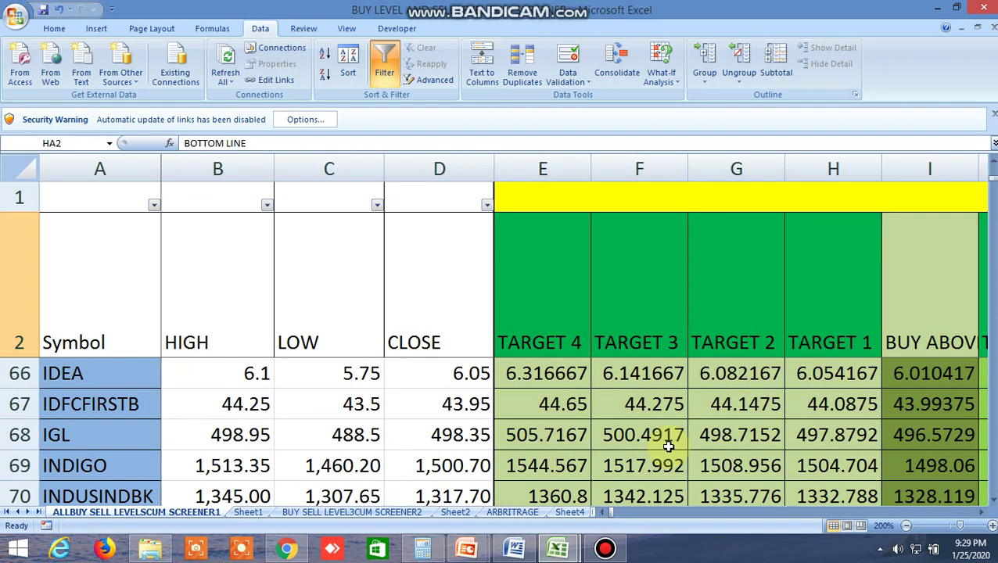
scroll(670, 445, "down", 20)
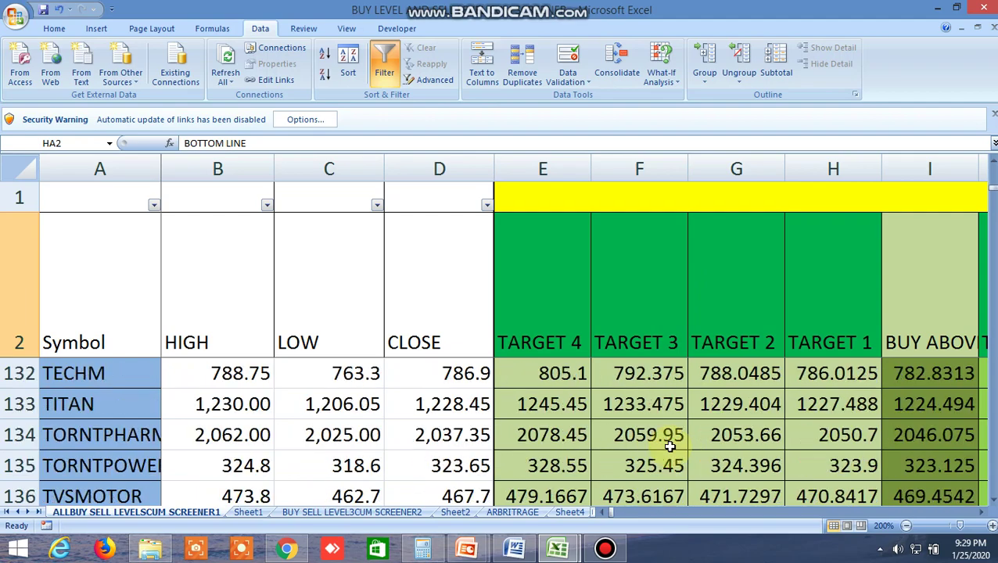
scroll(669, 445, "down", 4)
scroll(669, 446, "up", 7)
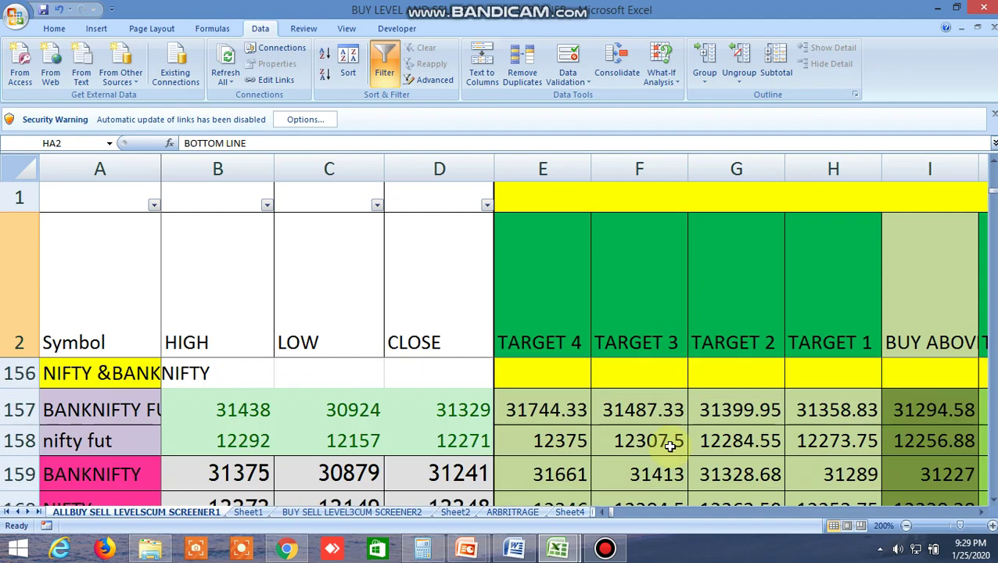
scroll(670, 446, "down", 3)
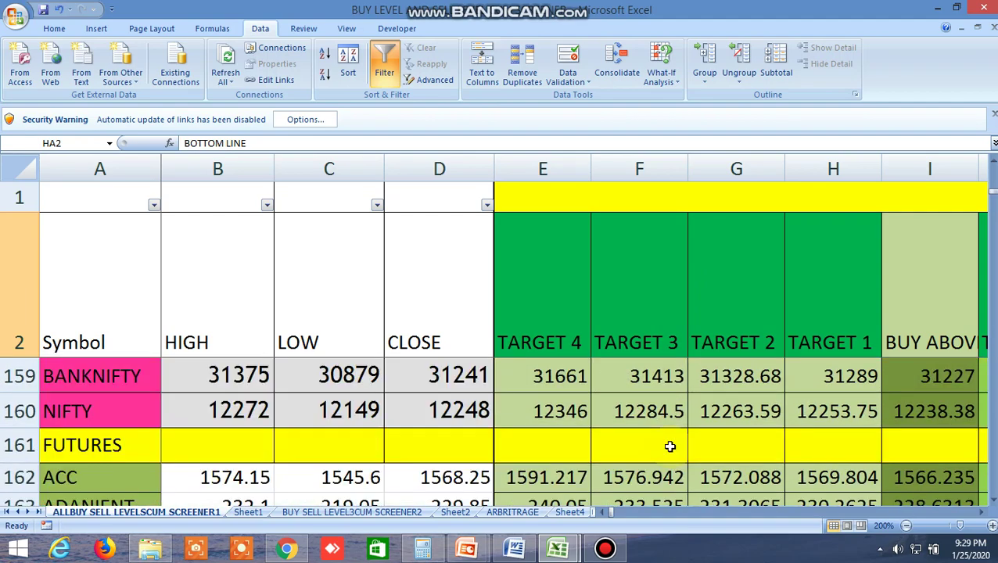
scroll(670, 446, "up", 2)
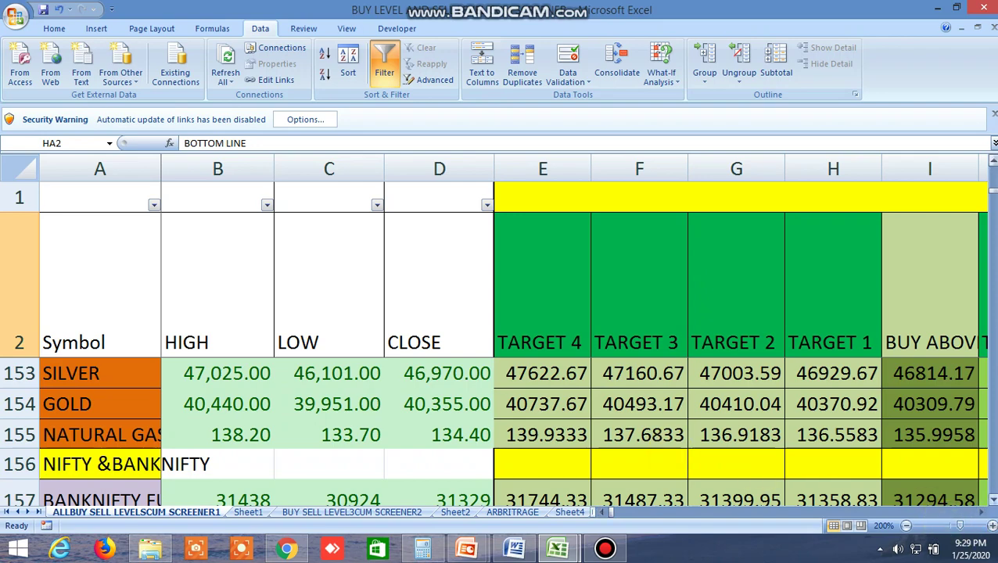
- Review the BANKNIFTY and NIFTY rows across the buy levels, Tirone level and linear regression columns
left_click(993, 500)
left_click(992, 501)
left_click(993, 500)
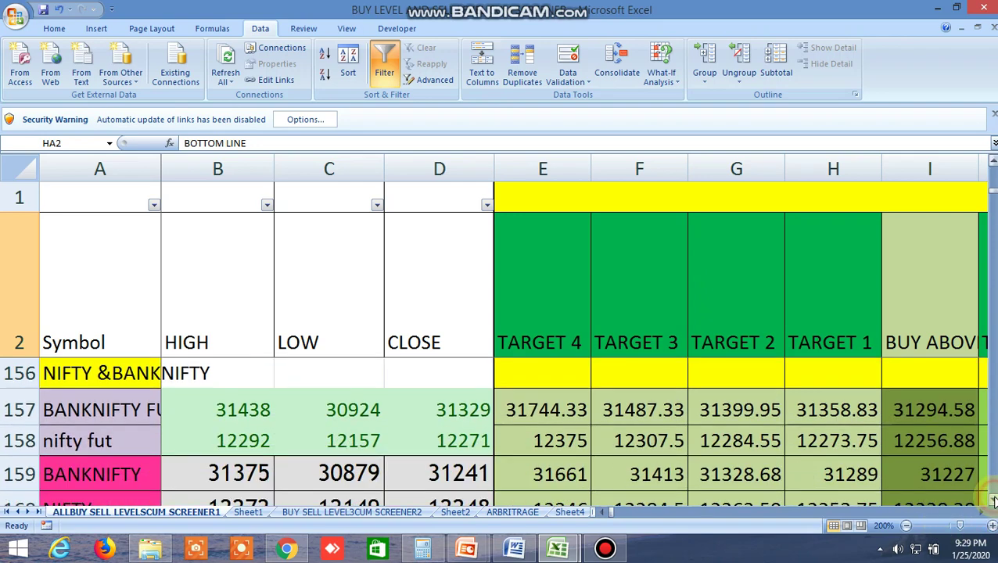
left_click(993, 500)
left_click(983, 511)
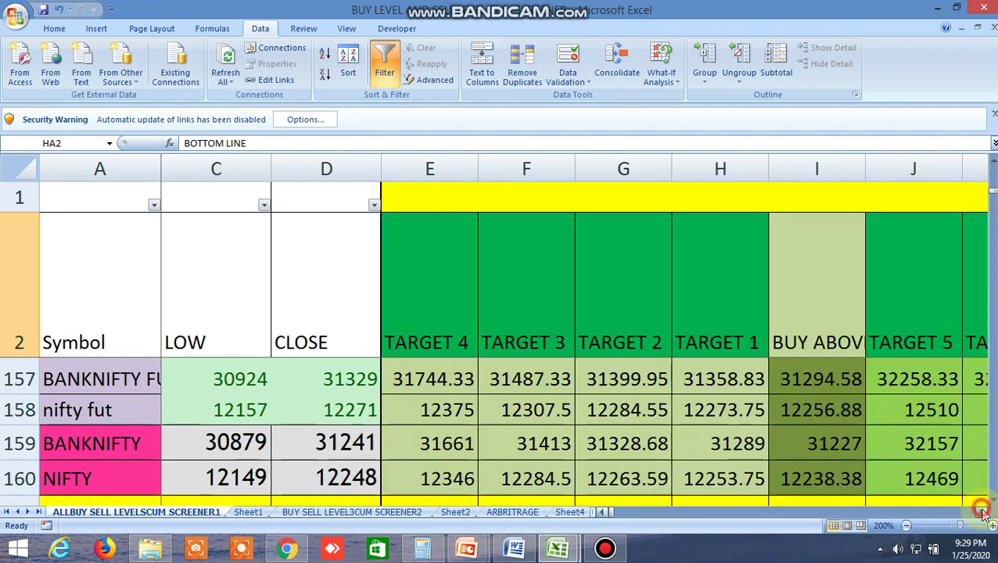
left_click(984, 512)
left_click_drag(983, 512, 984, 512)
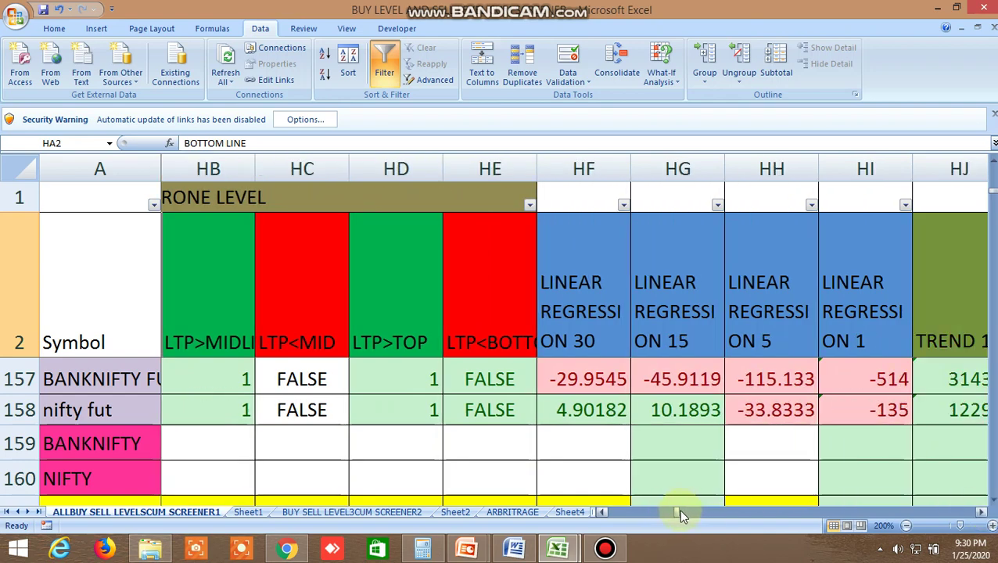
left_click_drag(678, 512, 598, 511)
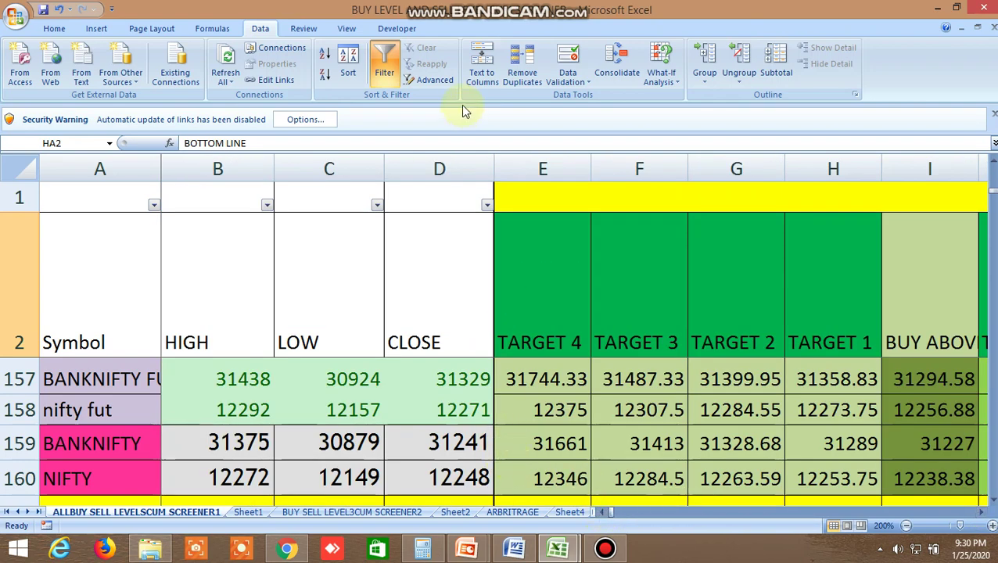
- Examine the COMMODITY section's rows, including crude oil, nickel, copper and the mini contracts, with their price levels
scroll(583, 404, "up", 2)
scroll(582, 404, "up", 2)
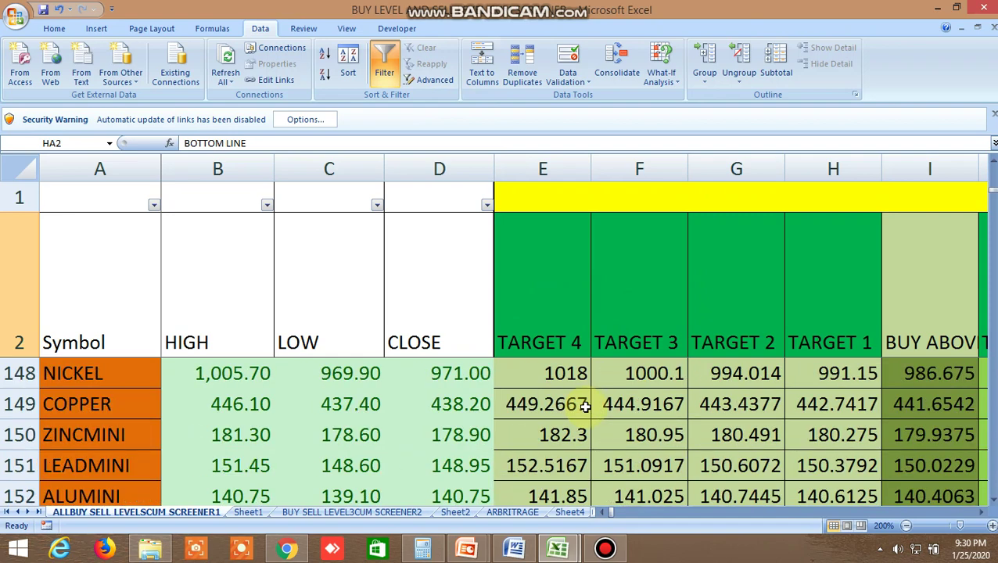
left_click(991, 502)
left_click(991, 501)
left_click(992, 501)
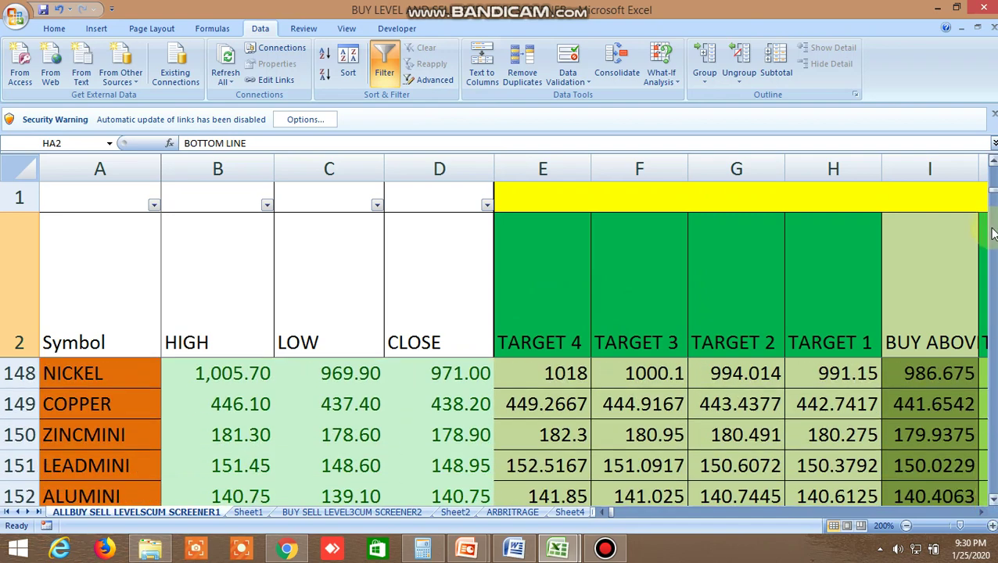
scroll(501, 430, "up", 1)
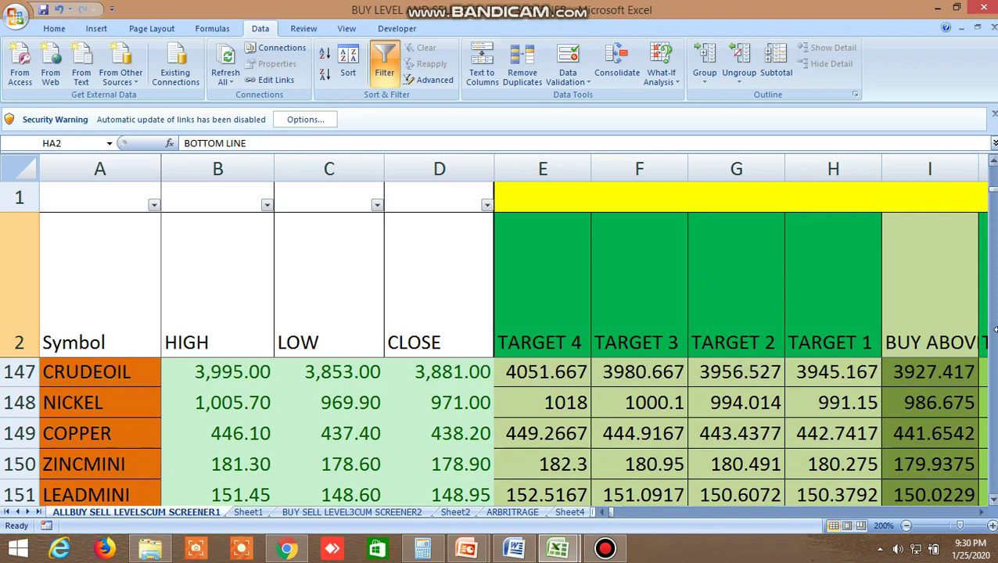
scroll(981, 513, "up", 1)
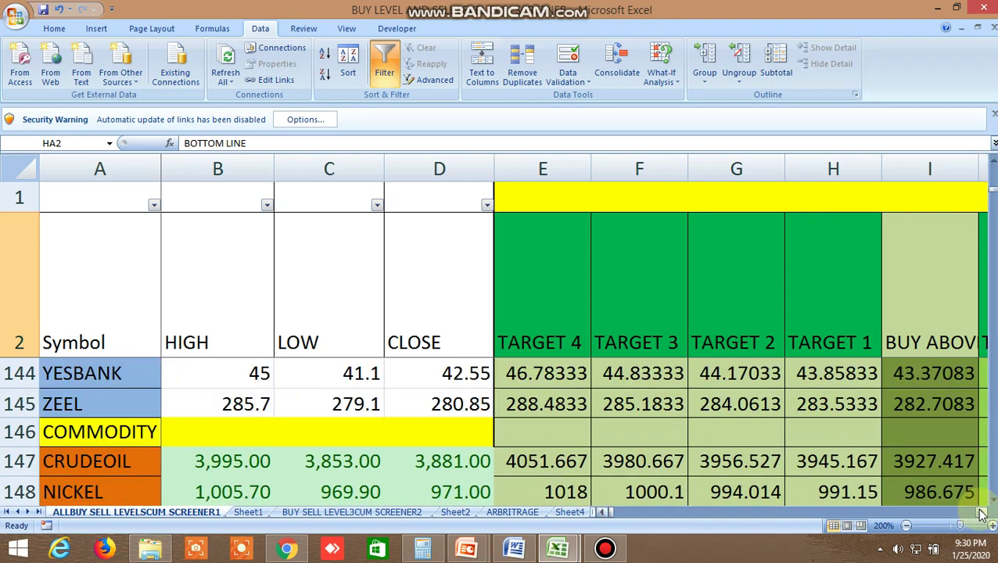
- Examine the crude oil to LEADMINI rows across the BUY LEVEL AND SELL LEVELS 1 target columns
left_click(992, 501)
left_click(992, 502)
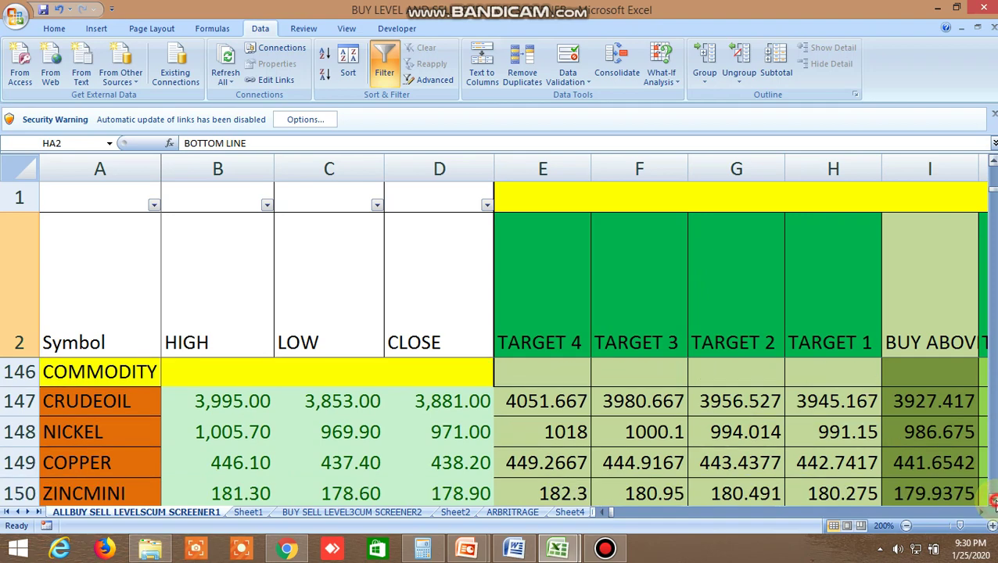
left_click(991, 501)
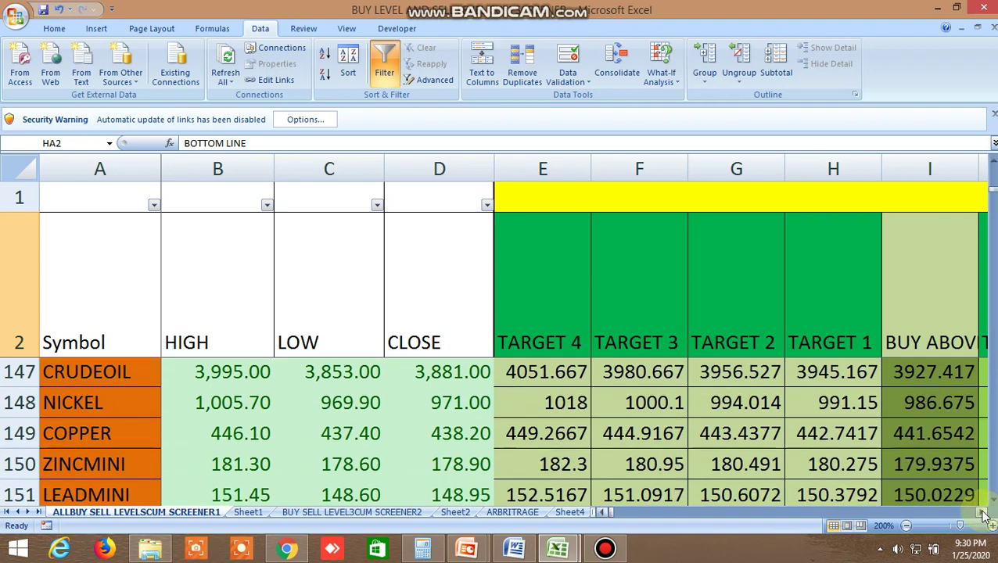
left_click(984, 513)
left_click(984, 513)
left_click(984, 513)
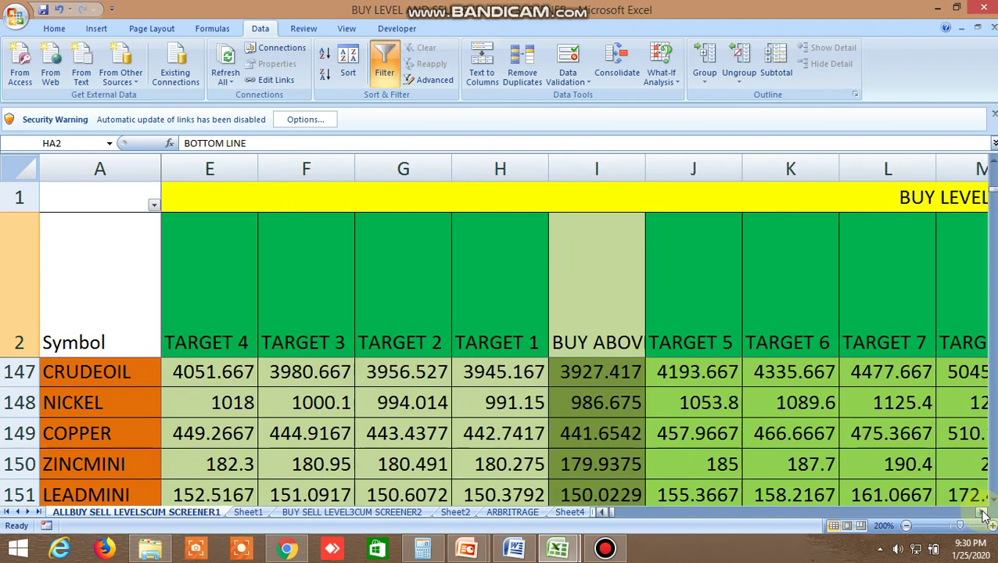
left_click(984, 513)
left_click(984, 513)
left_click(984, 513)
left_click(984, 513)
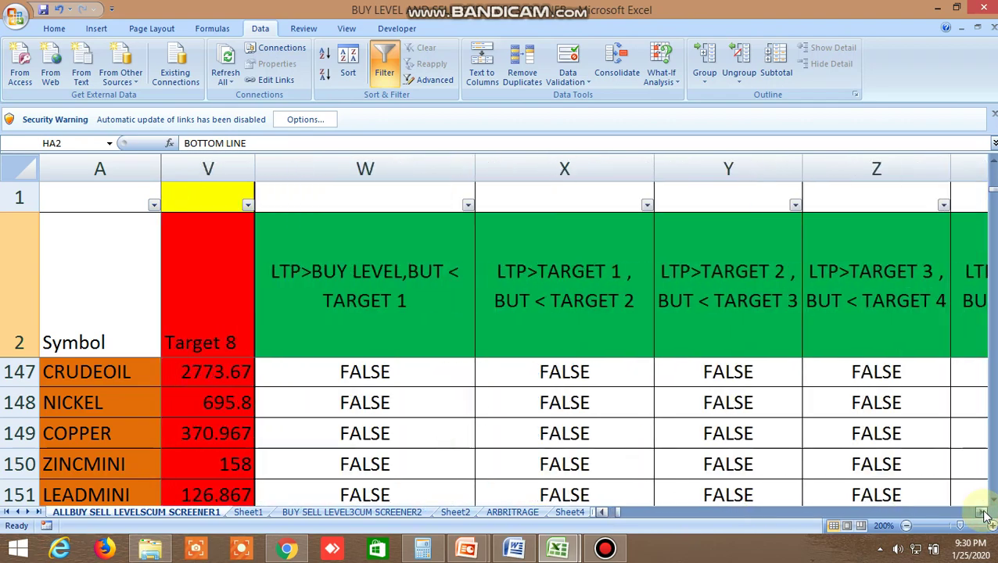
- Review the commodity rows across the LTP versus target conditions and the BUY AND SELL LEVELS 2 columns
left_click(984, 513)
left_click(984, 513)
left_click(984, 513)
left_click(984, 513)
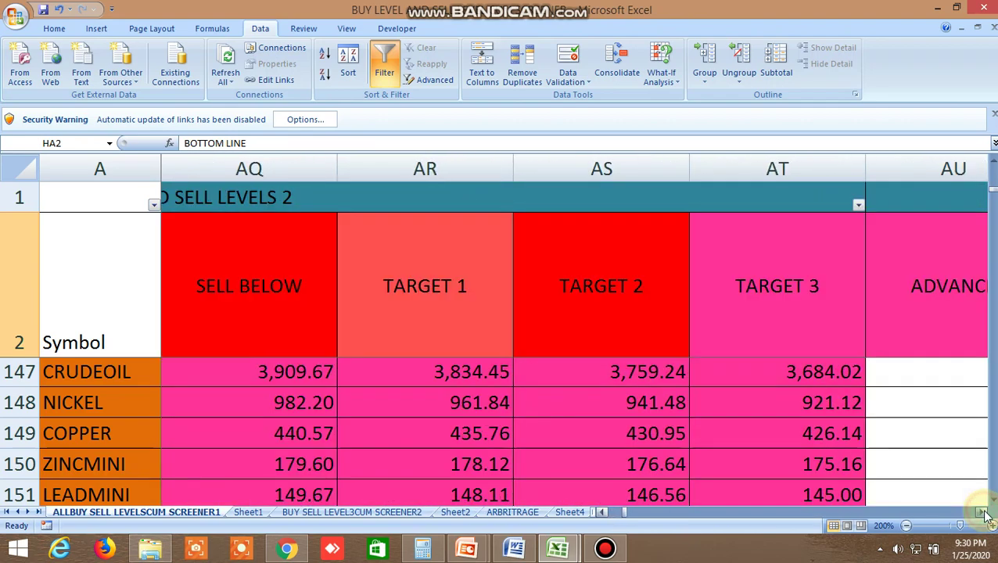
left_click(984, 514)
left_click(984, 513)
left_click(984, 514)
left_click(984, 513)
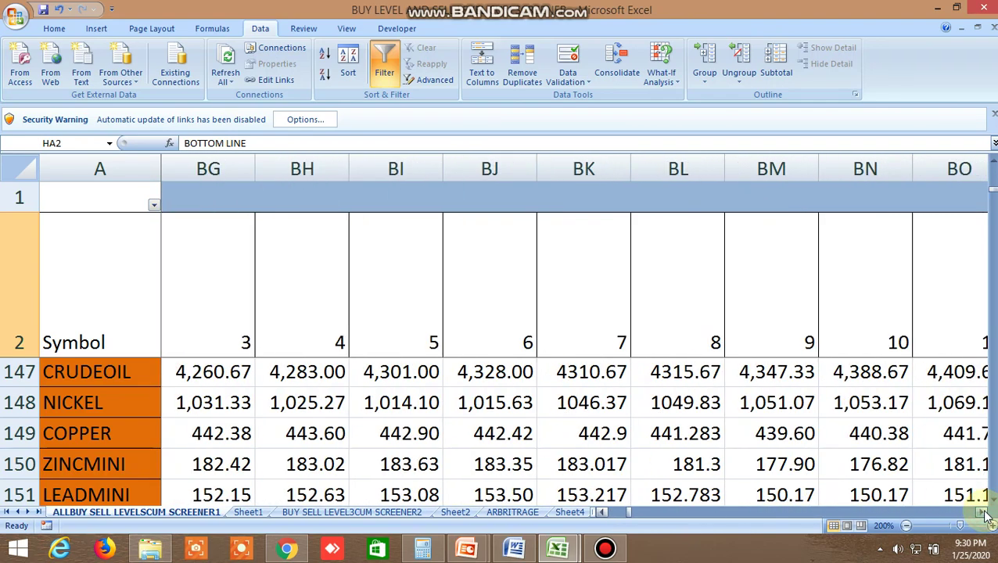
- Check the commodities' numbered price series, moving averages and the 10/20 DEMA, EMA and SMA cross signals
left_click(984, 513)
left_click(984, 513)
left_click(984, 514)
left_click(984, 513)
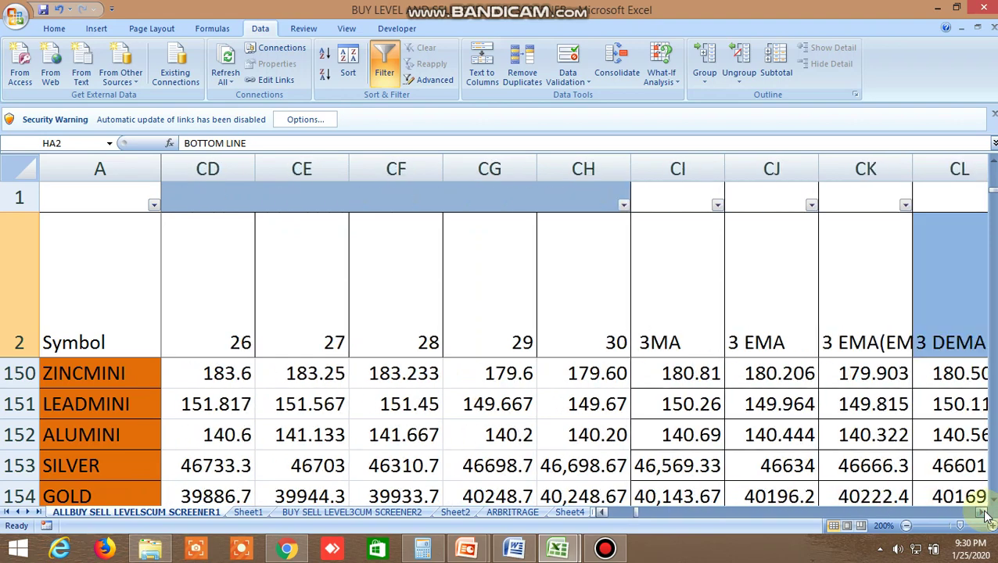
left_click(984, 513)
left_click(984, 513)
left_click(984, 513)
left_click(984, 513)
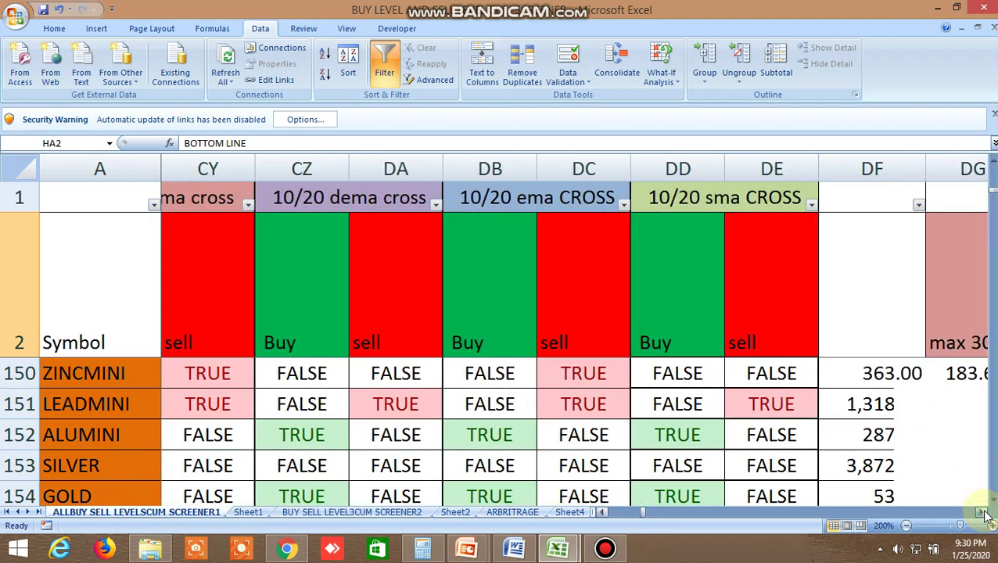
- Look over the NORMDIST, PROBABILITY and 13-period moving average columns for the commodity rows
left_click(983, 513)
left_click(984, 513)
left_click(984, 513)
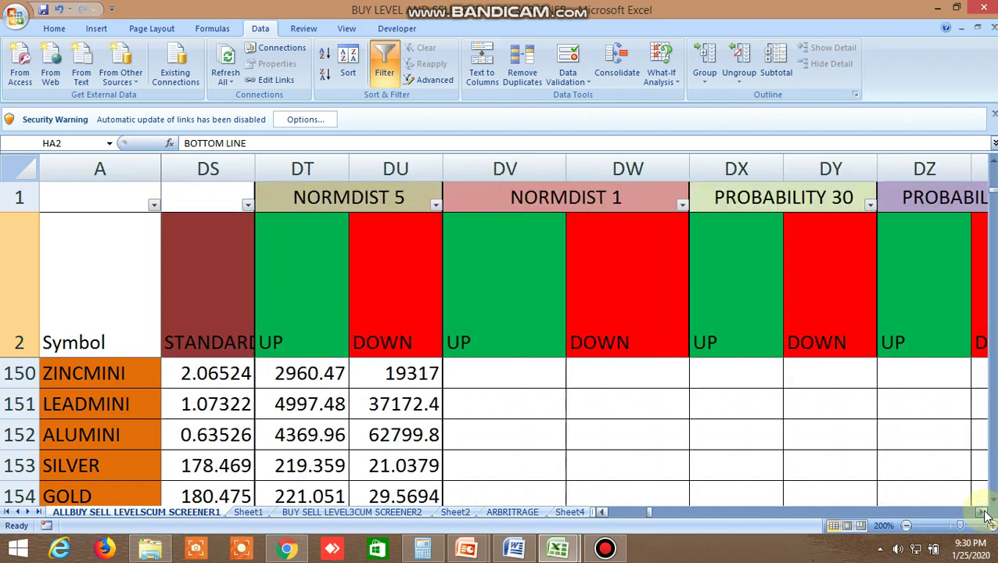
left_click(984, 513)
left_click(984, 513)
left_click(984, 513)
left_click(984, 513)
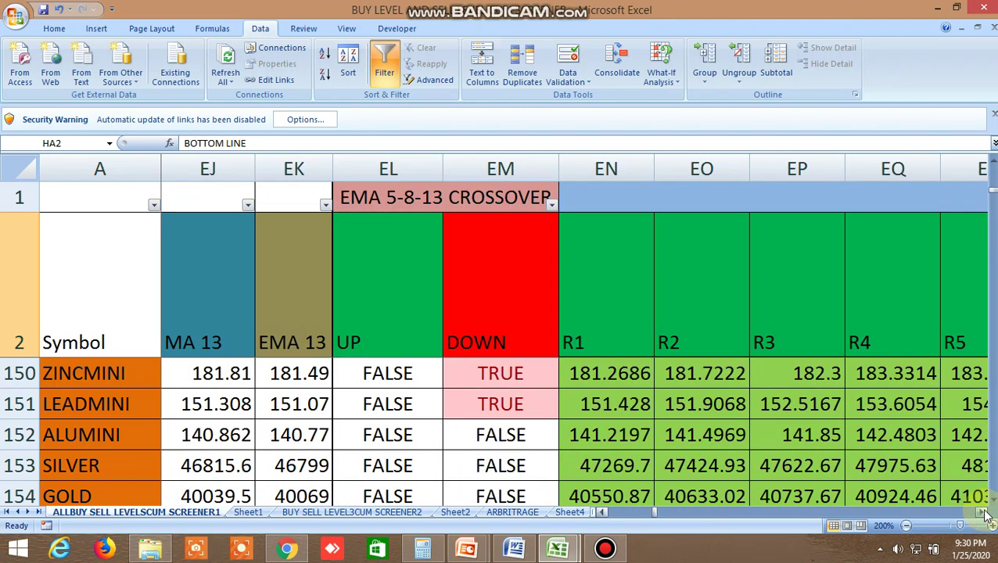
- Compare the EMA 5-8-13 CROSSOVER and R1 to R6 levels for the NIFTY & BANKNIFTY rows and the commodities
left_click(984, 513)
scroll(984, 514, "down", 1)
left_click(984, 513)
scroll(984, 513, "down", 1)
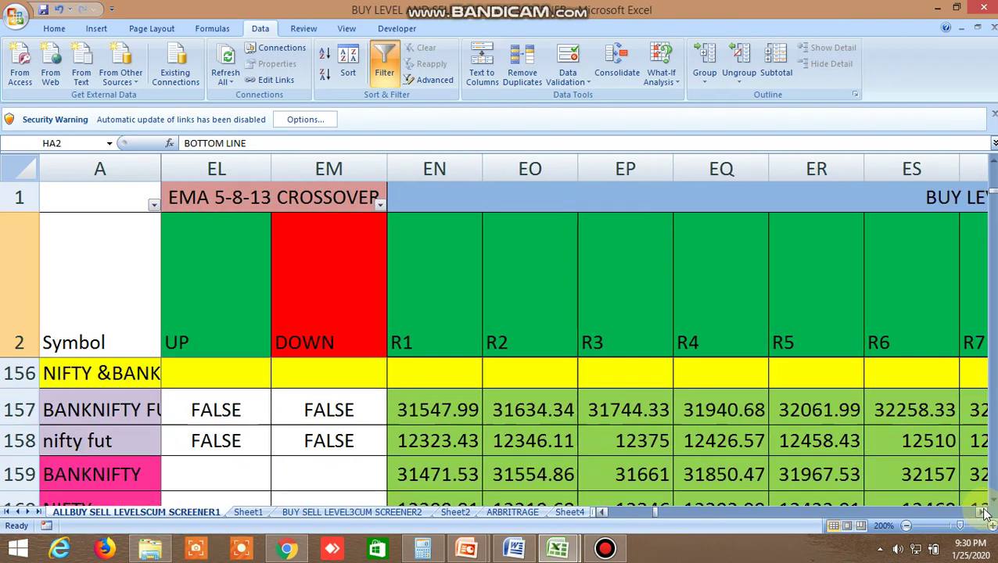
scroll(929, 496, "up", 2)
scroll(930, 495, "up", 1)
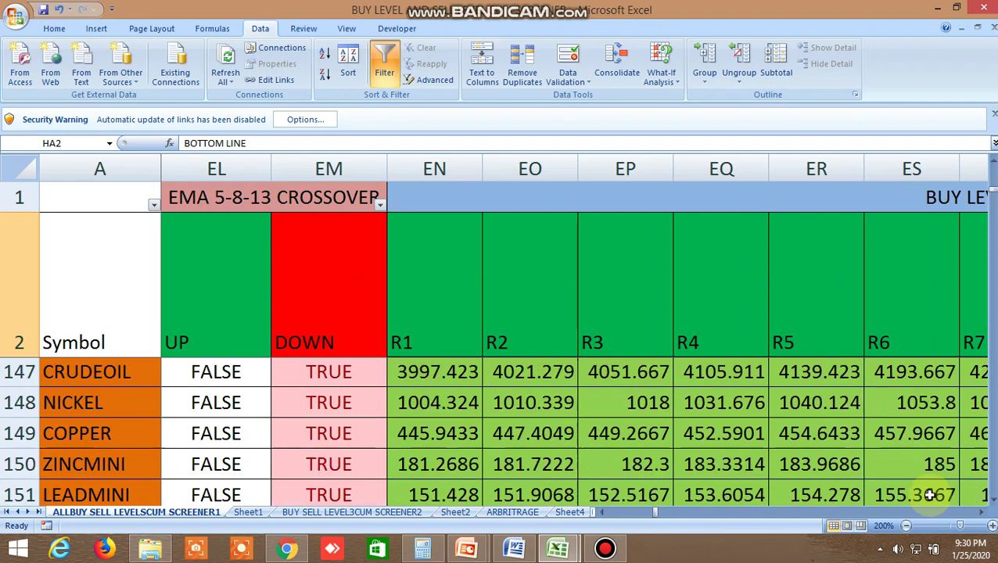
- Review the crude oil to LEADMINI rows from BUY LEVEL AND SELL LEVELS 3 through pivot, Bollinger and price channel columns to TIRONE LEVEL
scroll(984, 515, "right", 10)
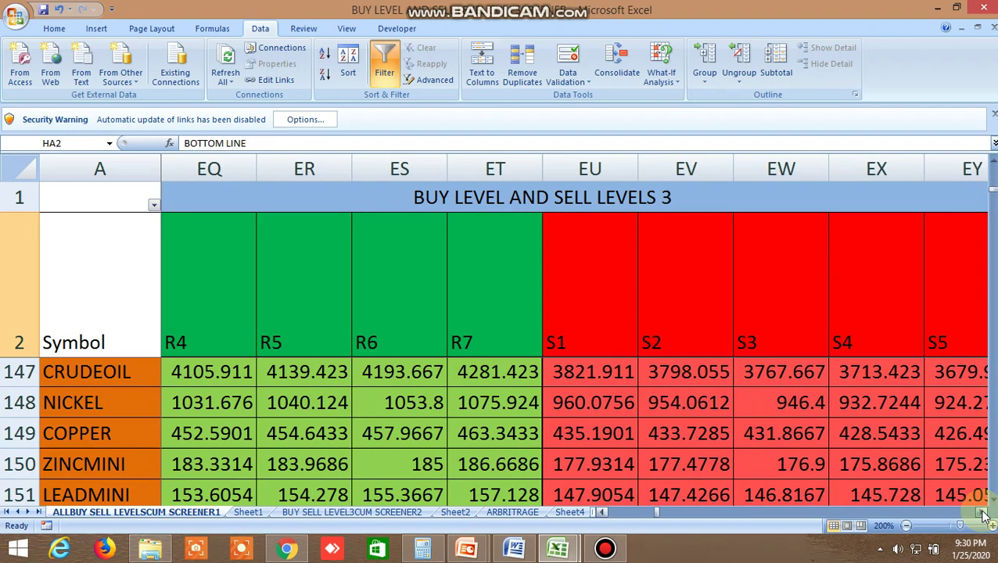
scroll(984, 514, "right", 13)
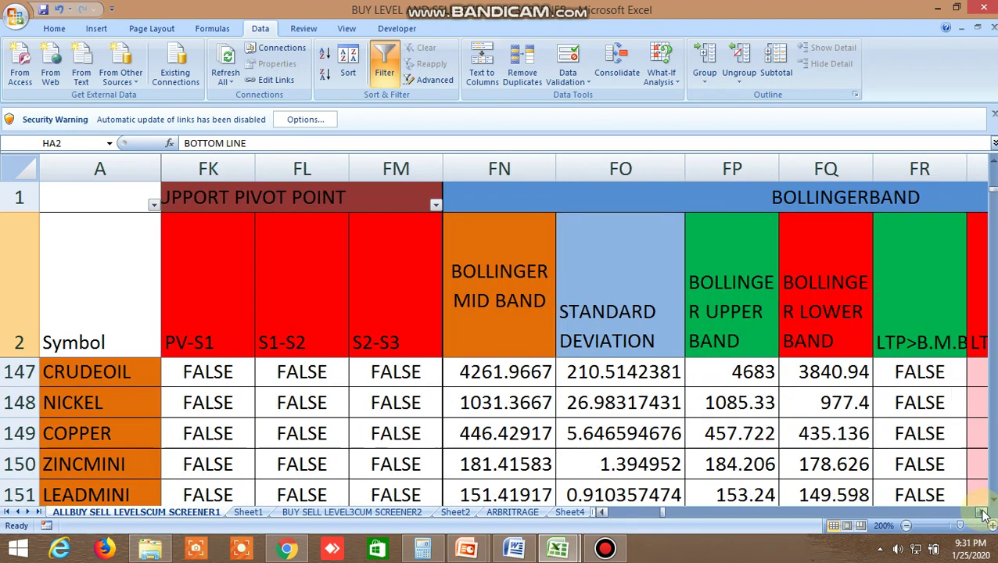
scroll(984, 514, "right", 14)
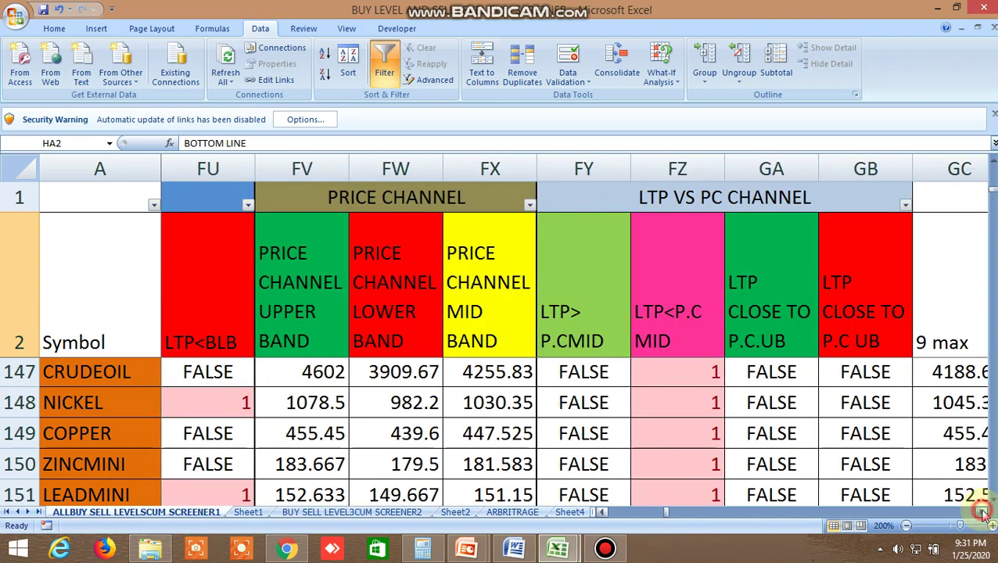
scroll(984, 514, "right", 17)
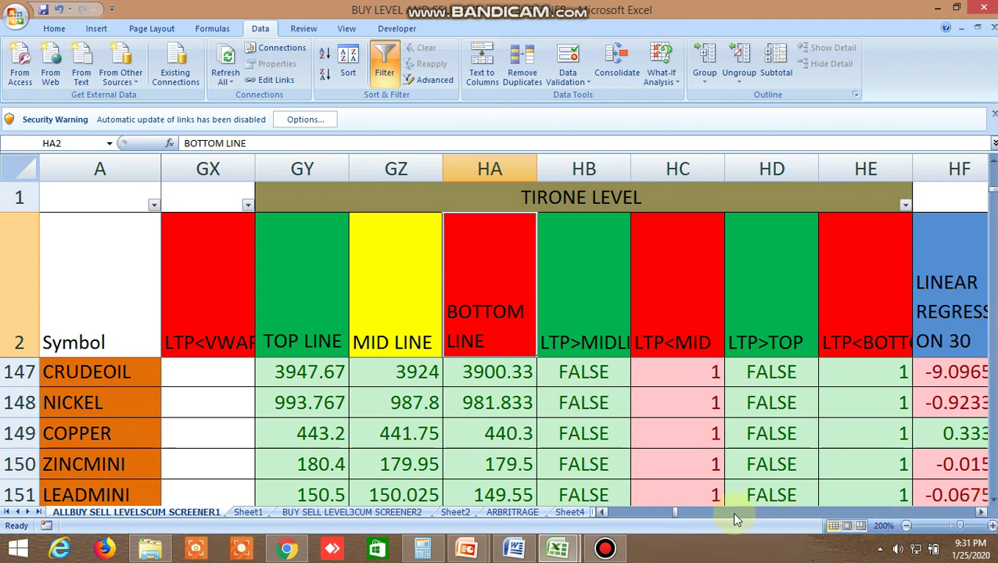
- Return to the first price columns and examine the remaining commodities down to silver, gold and natural gas
left_click_drag(673, 511, 600, 513)
left_click(991, 499)
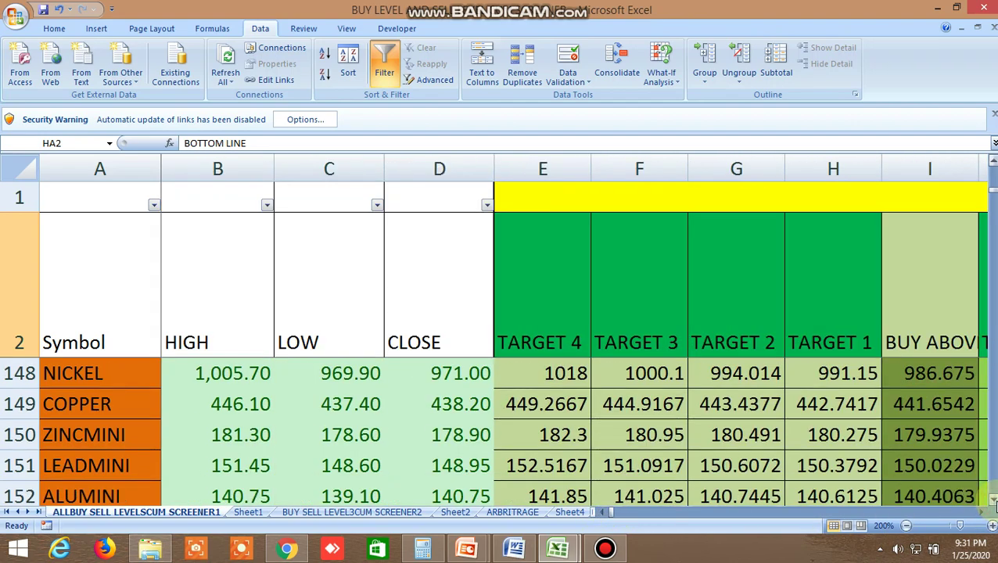
left_click(992, 499)
left_click(992, 499)
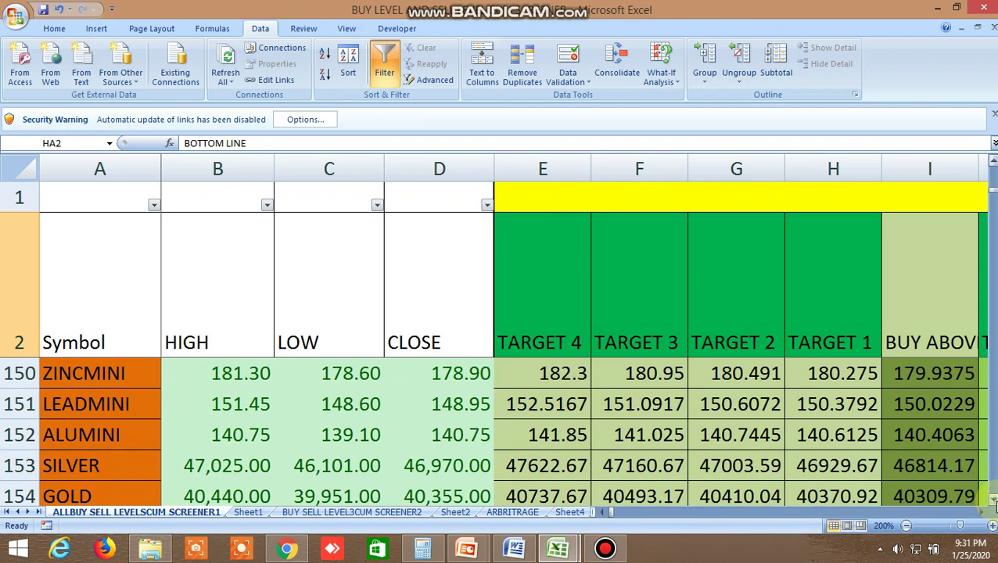
double_click(992, 499)
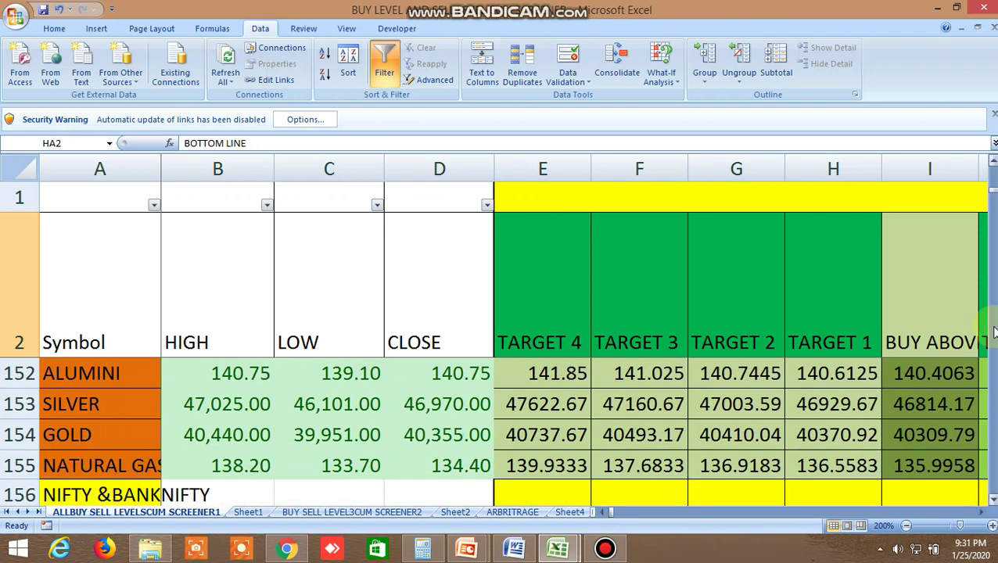
left_click(992, 162)
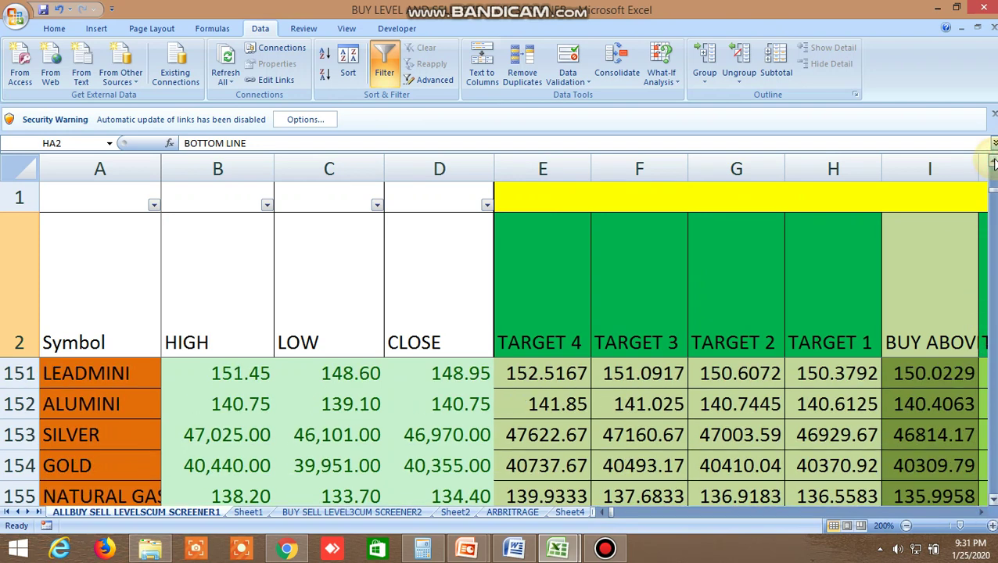
- Examine the LEADMINI to natural gas rows across all buy and sell targets of BUY LEVEL AND SELL LEVELS 1
left_click(984, 513)
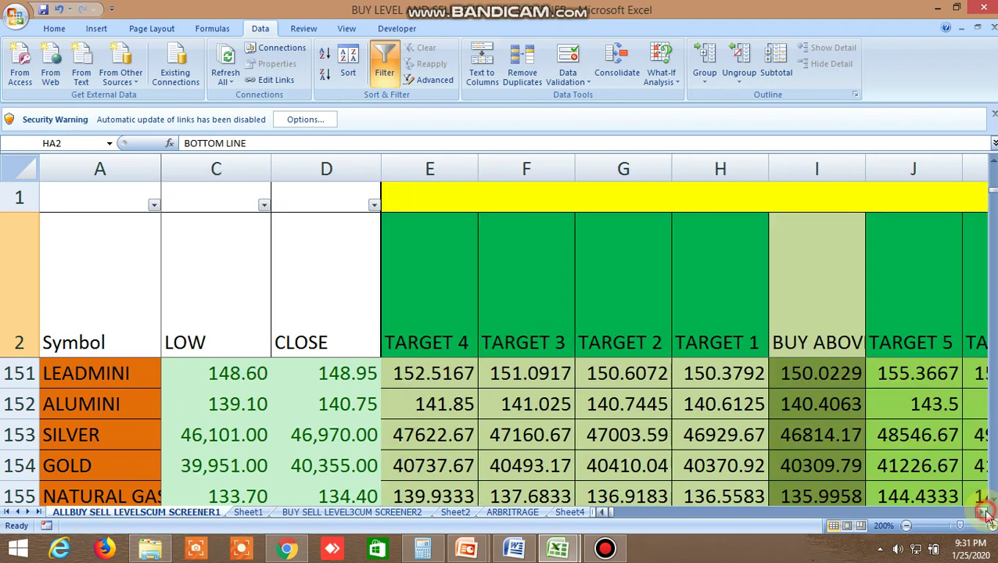
double_click(984, 514)
left_click(984, 513)
left_click(984, 513)
left_click(984, 513)
left_click(984, 513)
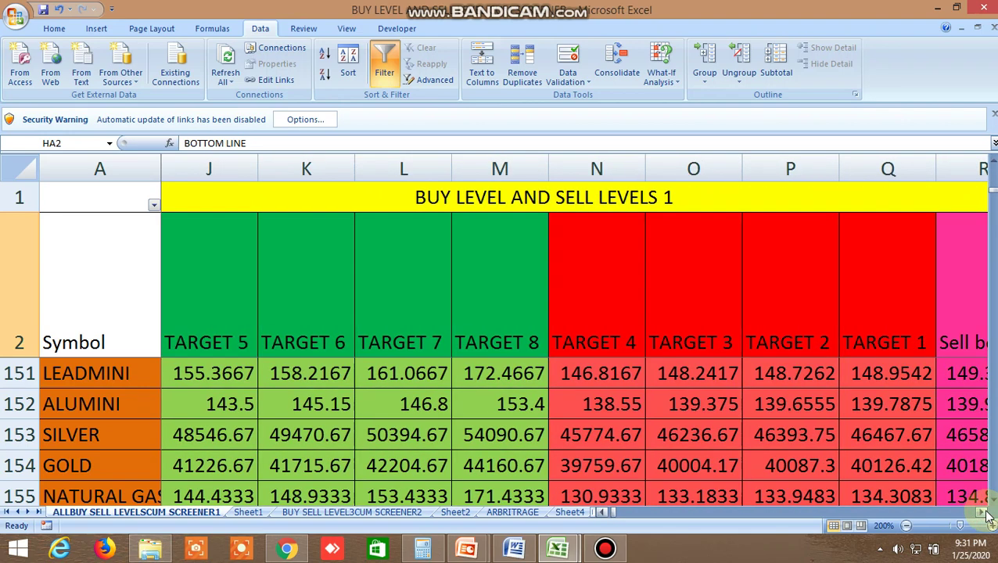
left_click(984, 513)
left_click(984, 513)
left_click(984, 513)
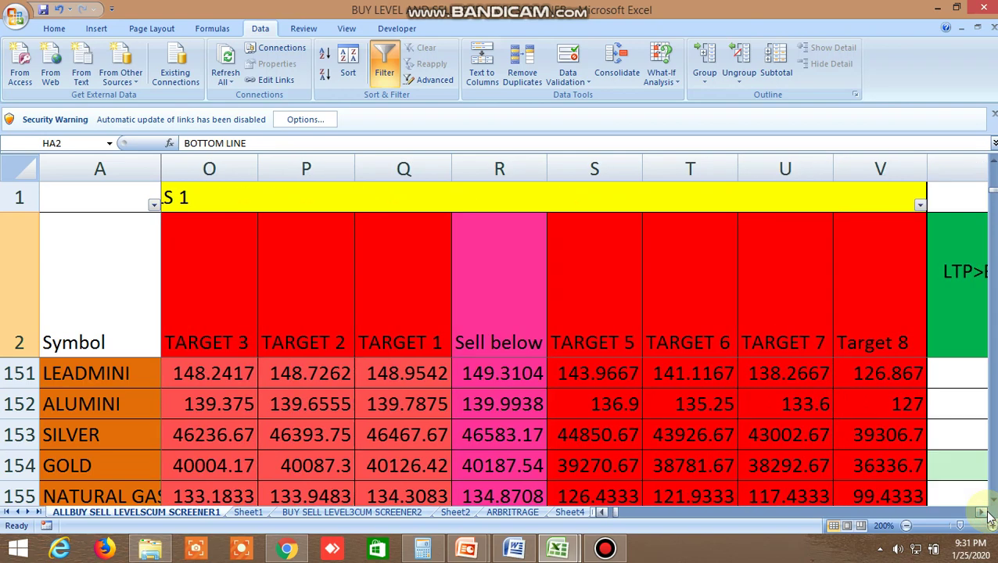
- Check the LTP versus target condition columns for the LEADMINI to natural gas rows
left_click(984, 513)
left_click(984, 513)
left_click(984, 513)
left_click(984, 513)
left_click(984, 513)
left_click(983, 513)
left_click(984, 513)
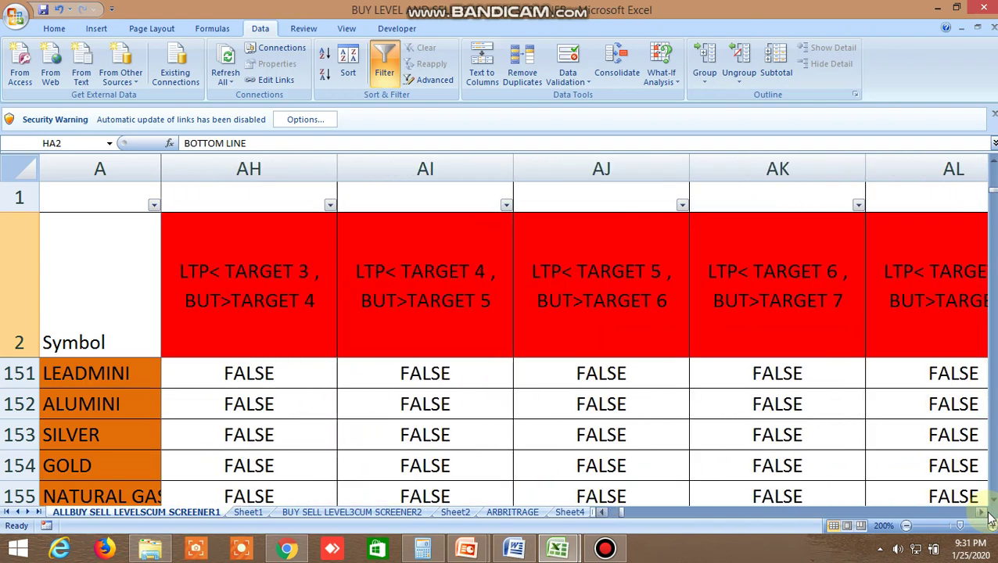
left_click(984, 514)
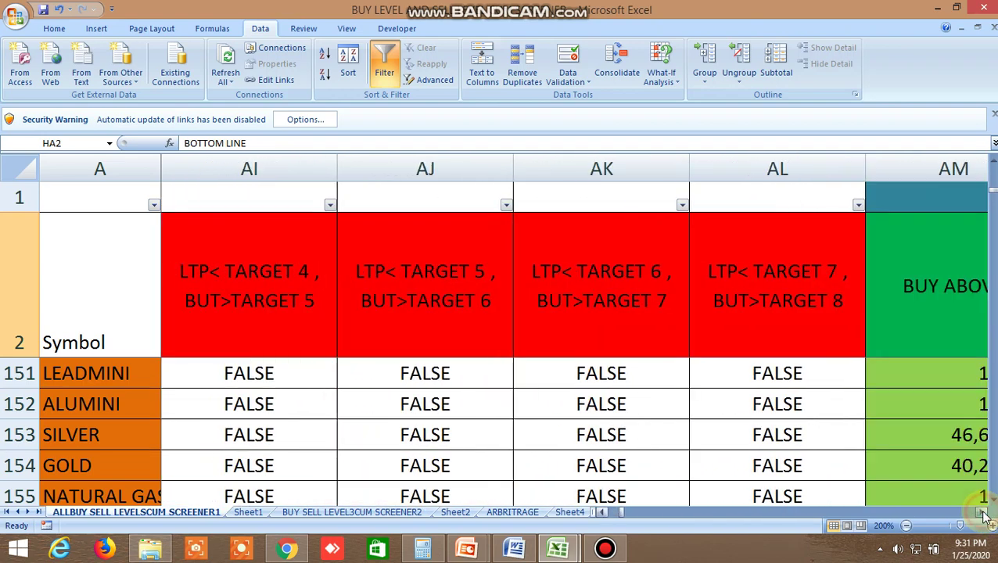
- Review the second set of levels, the TYPICAL PRICE signals and the 3 and 10 period averages for these commodities
left_click(984, 513)
left_click(984, 514)
left_click(984, 513)
left_click(984, 513)
left_click(984, 513)
left_click(984, 513)
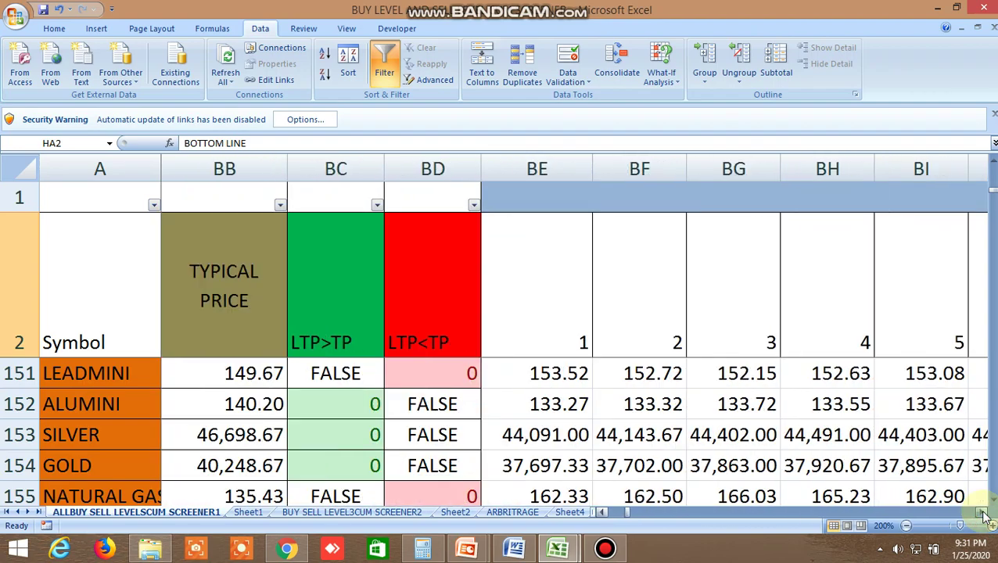
left_click(983, 513)
left_click(984, 513)
left_click(984, 513)
left_click(984, 514)
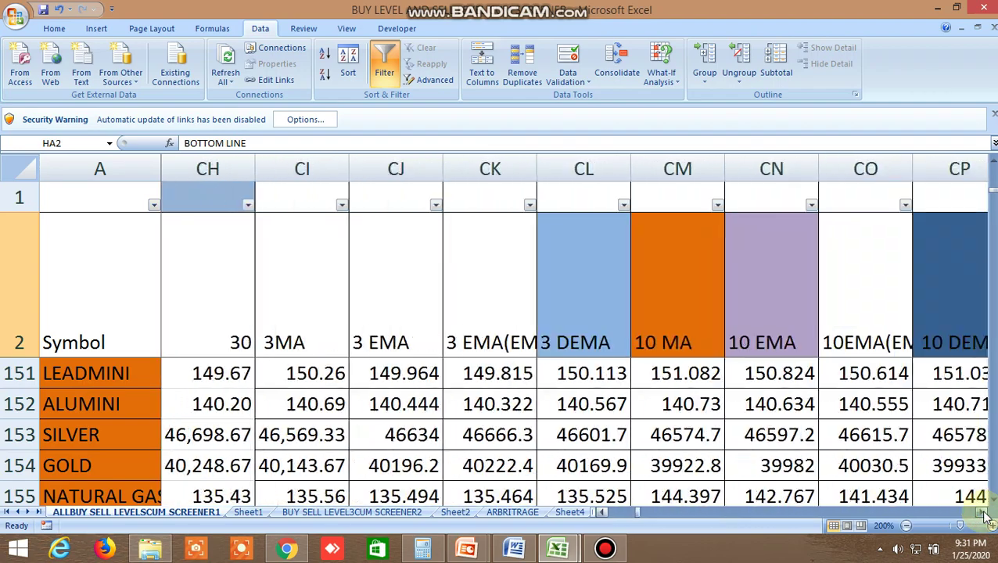
- Look over the NORMDIST columns and the R and S values of BUY LEVEL AND SELL LEVELS 3 for these commodities
left_click(984, 513)
left_click(984, 513)
left_click(984, 513)
left_click(984, 513)
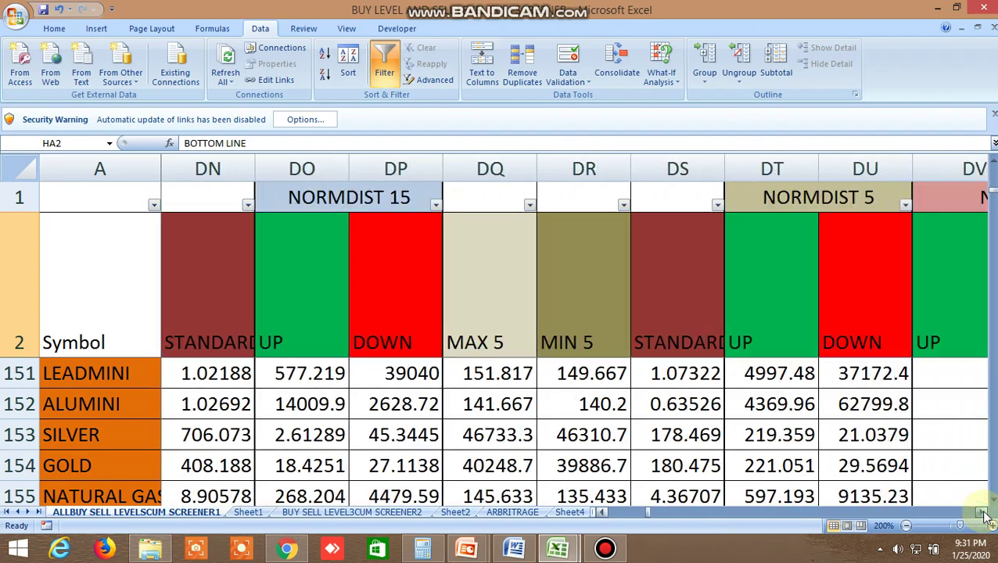
left_click(984, 513)
left_click(984, 513)
left_click(984, 514)
left_click(984, 513)
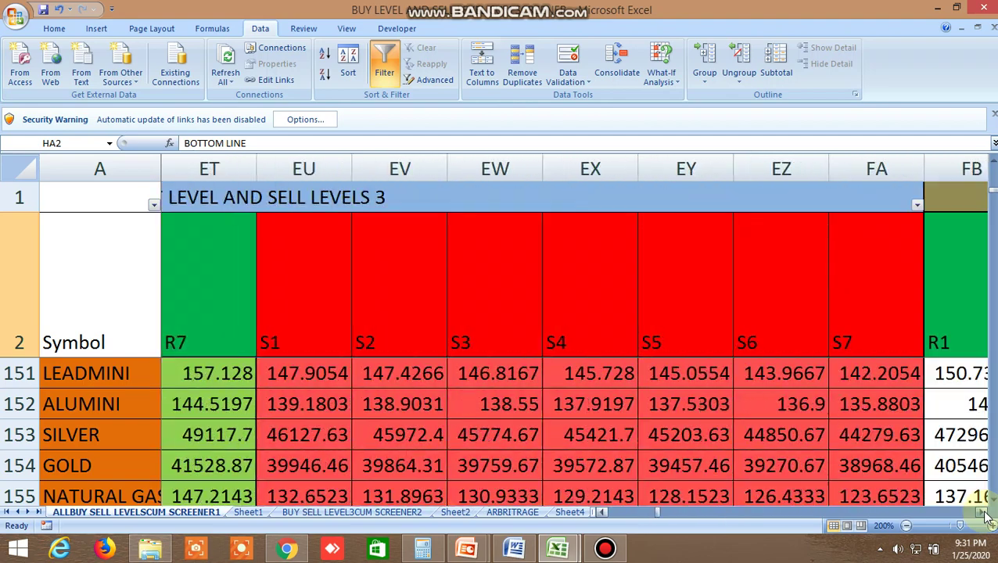
- Examine the BOLLINGERBAND, PRICE CHANNEL and LTP VS PC CHANNEL columns for the LEADMINI to natural gas rows
left_click(984, 513)
left_click(984, 513)
left_click(984, 513)
left_click(984, 513)
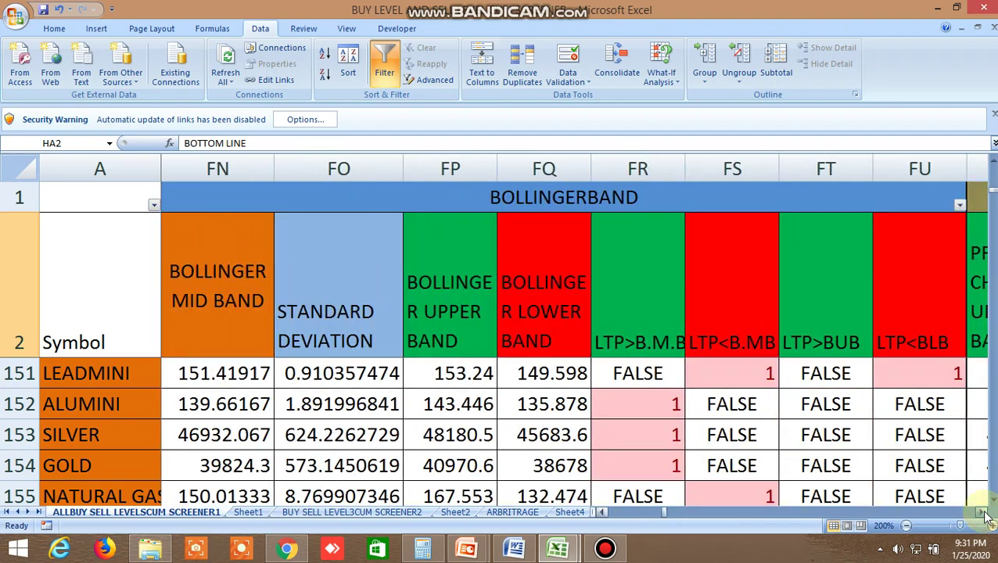
left_click(984, 513)
left_click(984, 513)
left_click(984, 513)
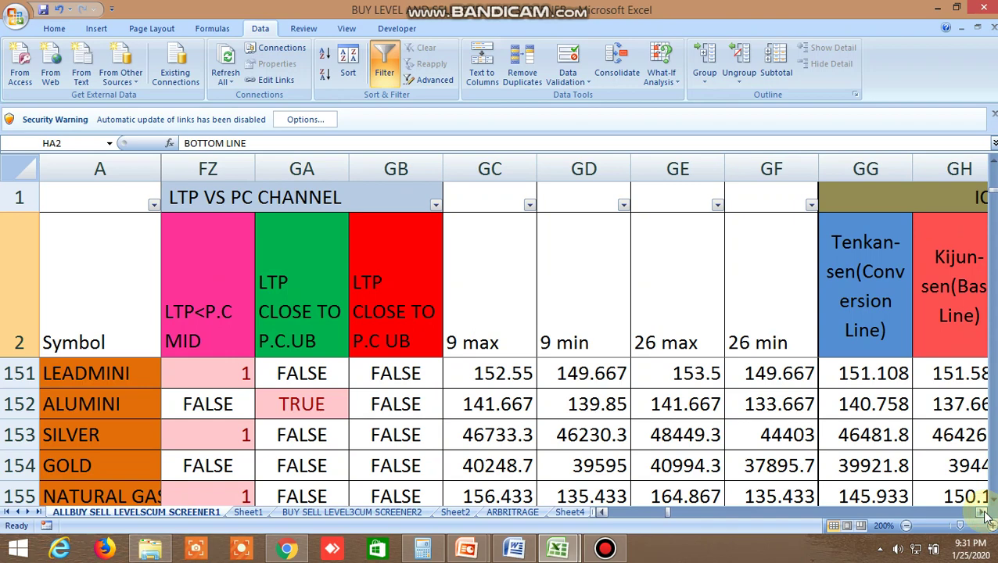
- Go back over the Bollinger band signals and compare them with the price channel bands and signals for these commodities
left_click(603, 513)
left_click(602, 513)
left_click(602, 513)
left_click(602, 513)
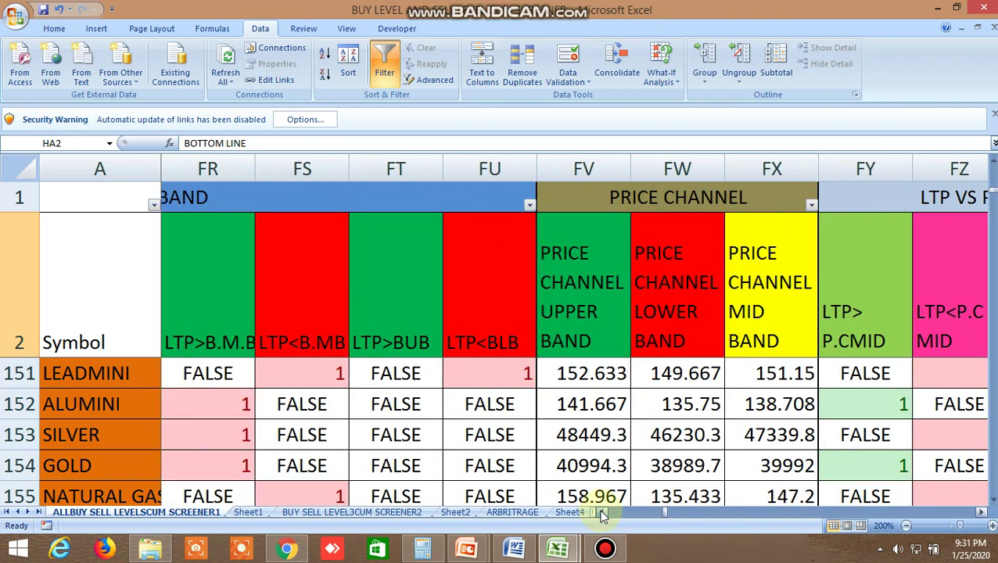
left_click(603, 513)
left_click(602, 513)
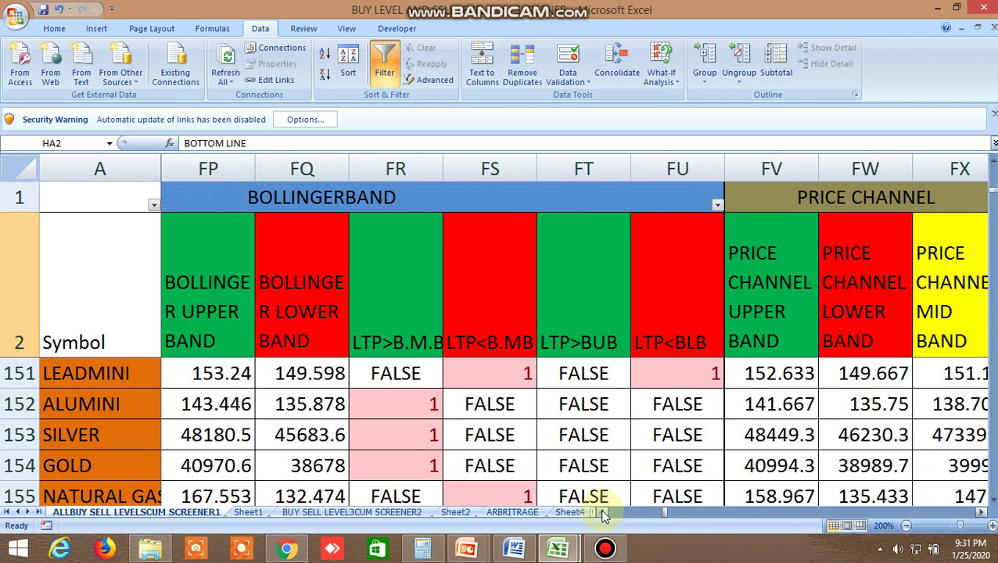
left_click(983, 513)
left_click(982, 514)
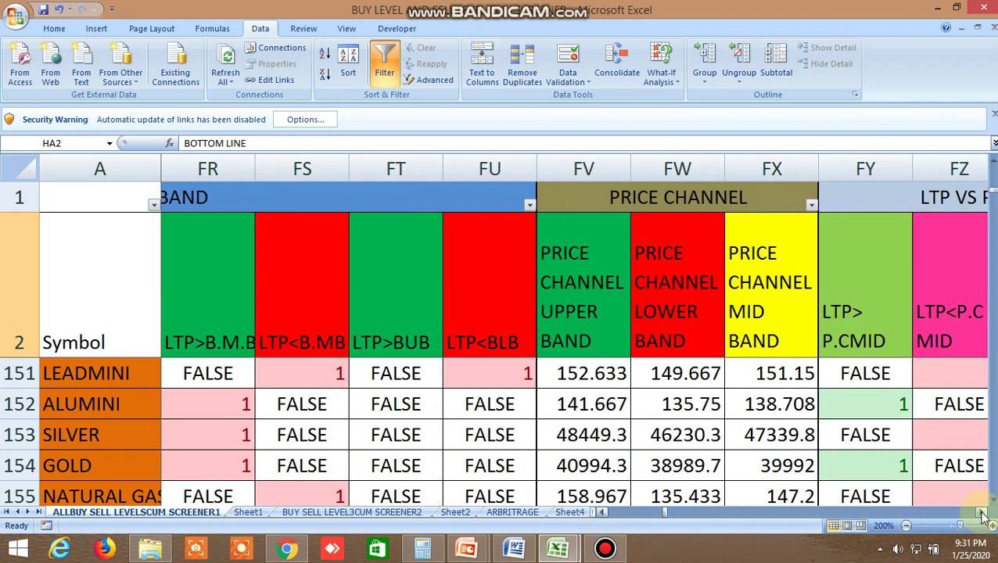
left_click(983, 514)
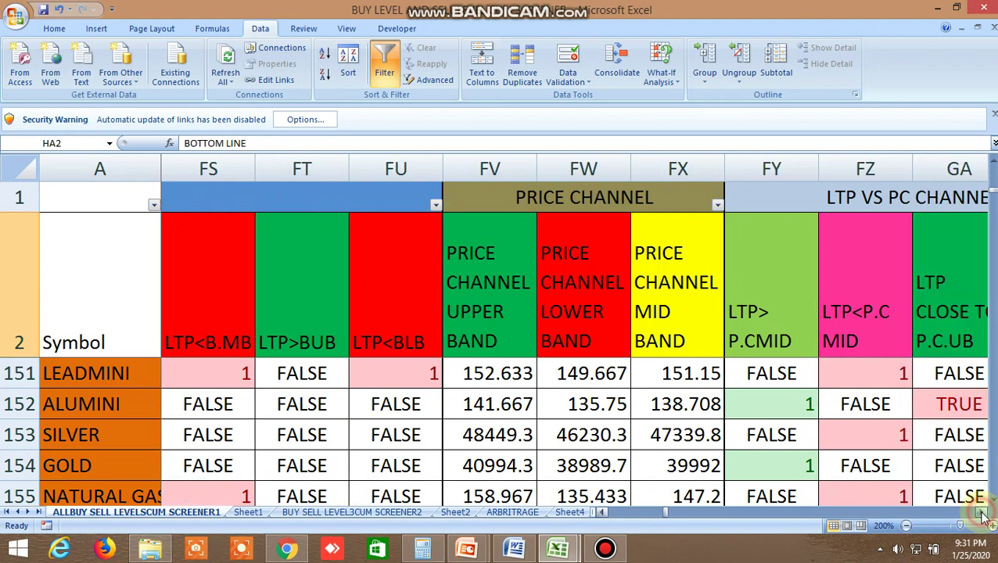
- Review the LTP VS PC CHANNEL, 9 and 26 max/min and TIRONE LEVEL columns for the LEADMINI to natural gas rows
left_click(982, 514)
left_click(982, 514)
left_click(982, 513)
left_click(983, 513)
left_click(982, 513)
left_click(982, 514)
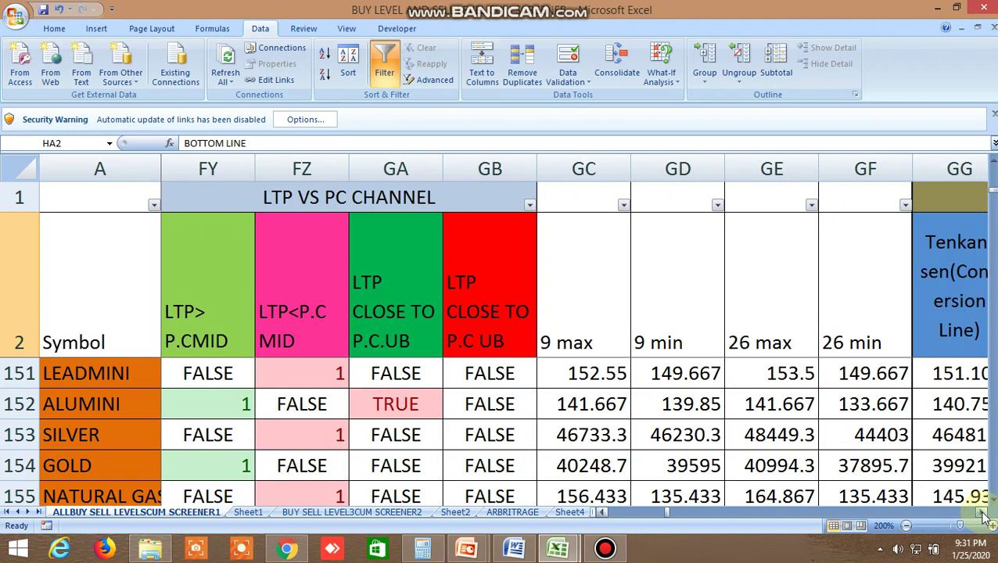
left_click_drag(982, 514, 982, 516)
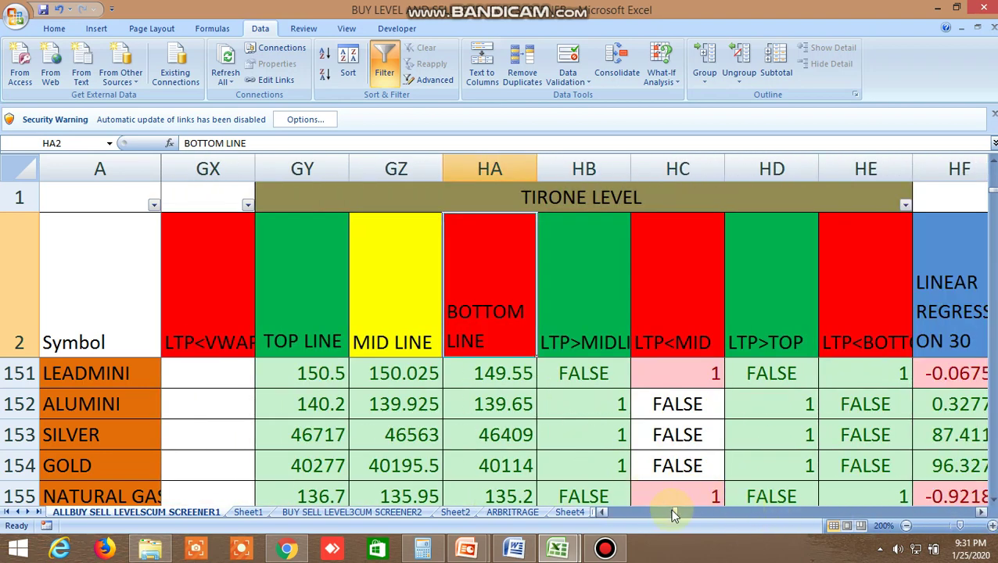
- Look over the price and target columns from the commodities down to the second stock list, including its LTP versus target signals
left_click_drag(672, 514, 608, 511)
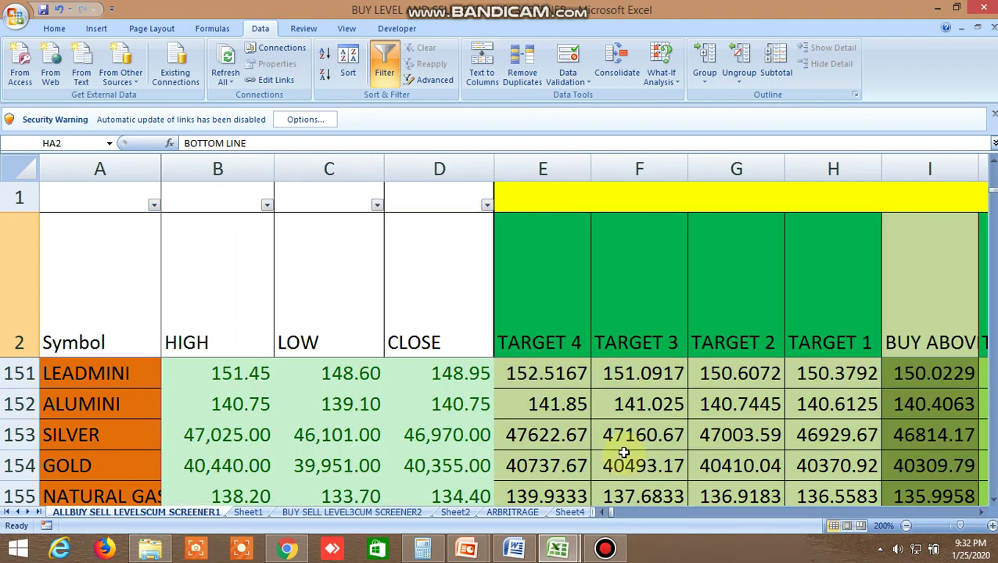
left_click(991, 502)
left_click(991, 501)
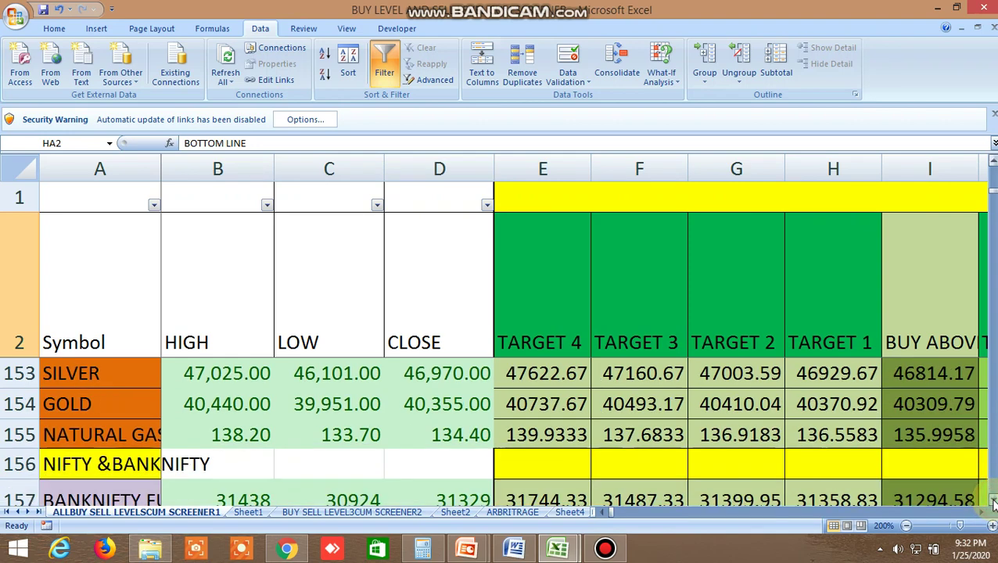
left_click_drag(991, 502, 985, 513)
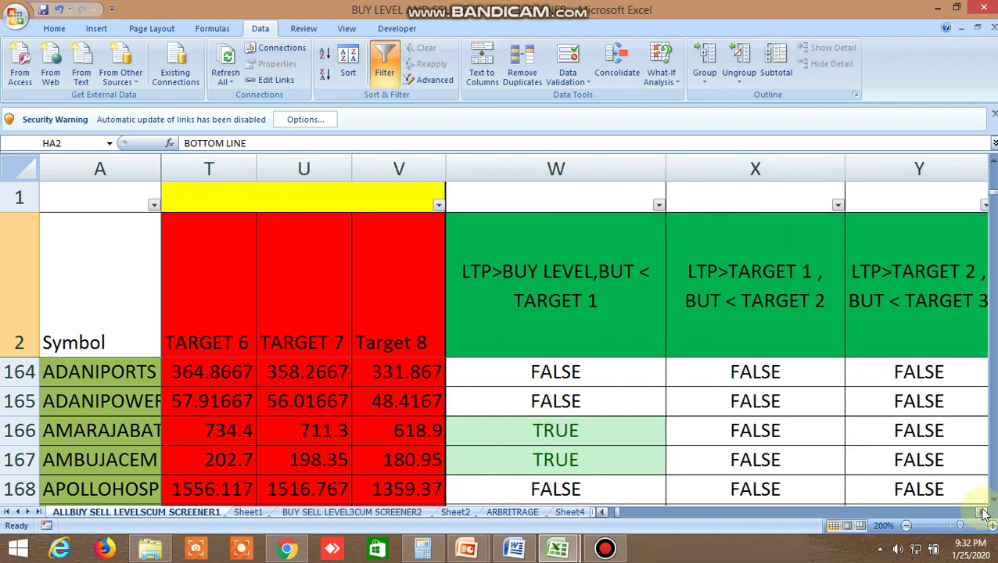
left_click_drag(619, 510, 610, 516)
- Open the BUY SELL LEVEL3CUM SCREENER2 sheet and review the downtrend sell levels, entry level signals and 5MA/30MA columns up to ACC
left_click(407, 513)
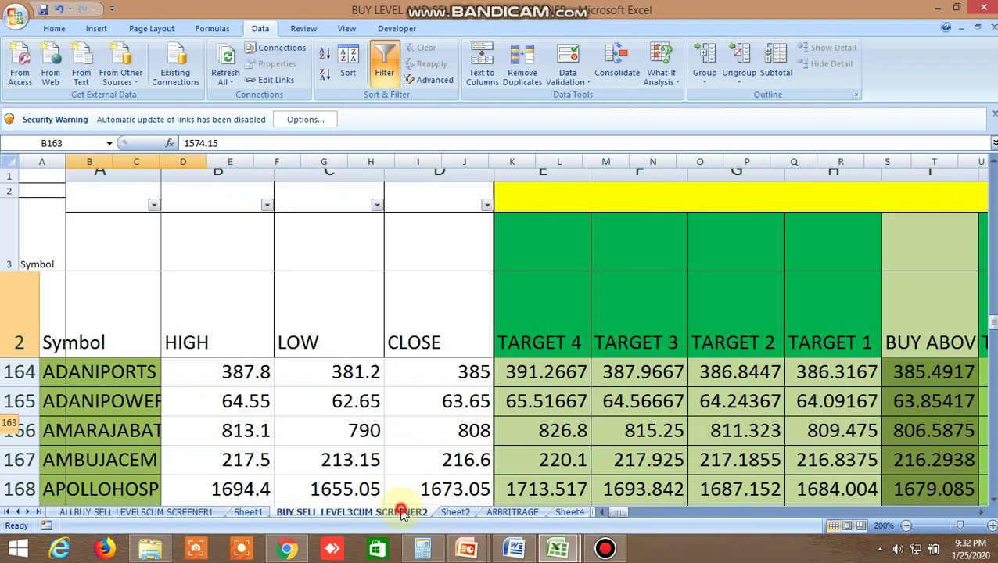
left_click_drag(623, 514, 674, 520)
scroll(825, 445, "up", 1)
scroll(825, 445, "up", 18)
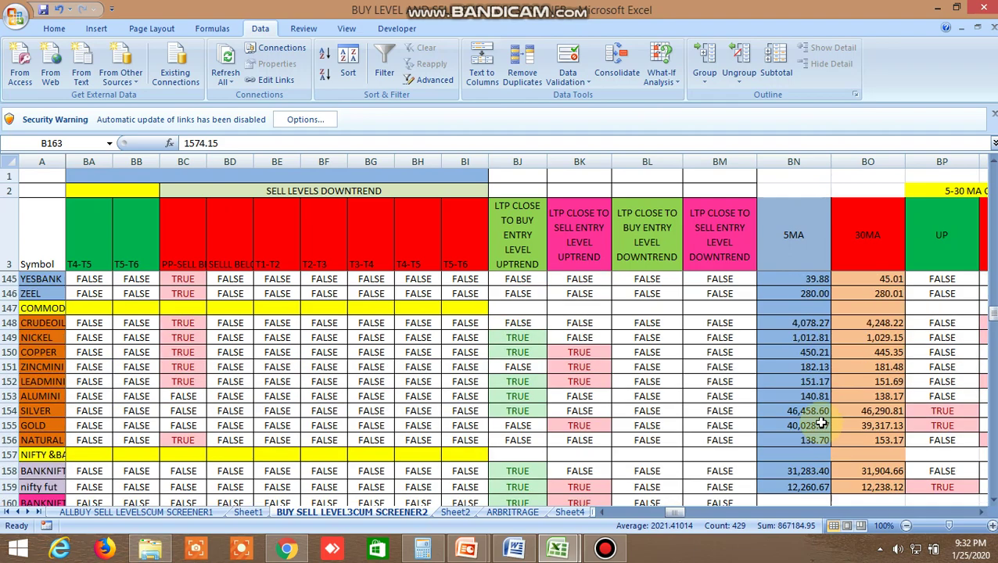
scroll(805, 382, "up", 20)
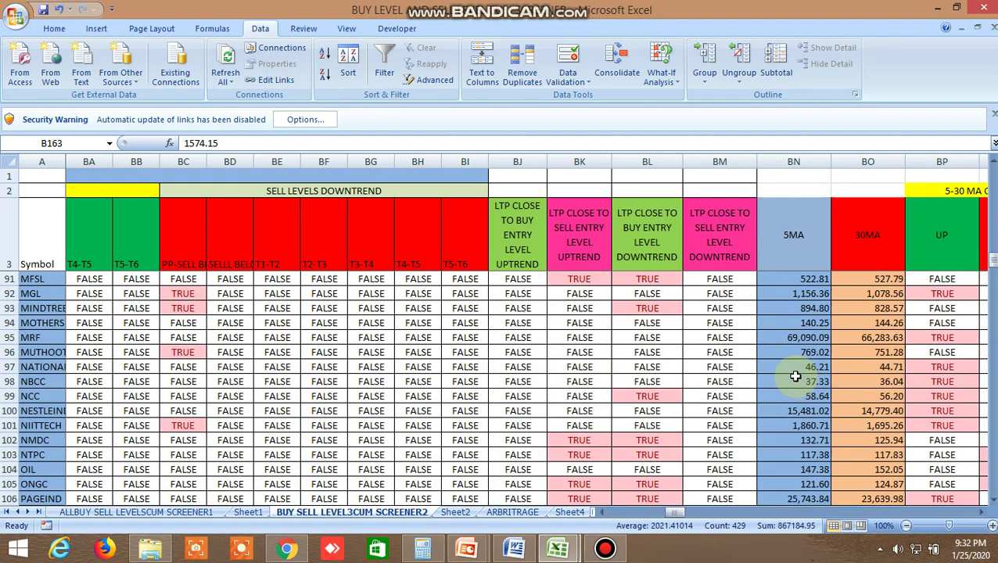
scroll(791, 369, "up", 7)
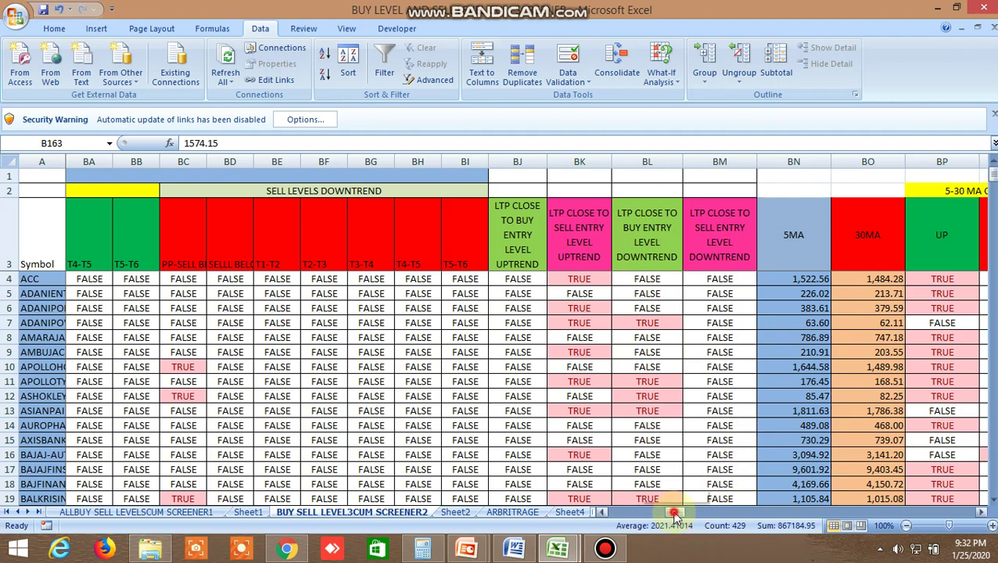
- Inspect the 100 MA signal formula in FT6 and the high, low and close of row 7 beside the 100 MA columns
left_click_drag(675, 516, 798, 531)
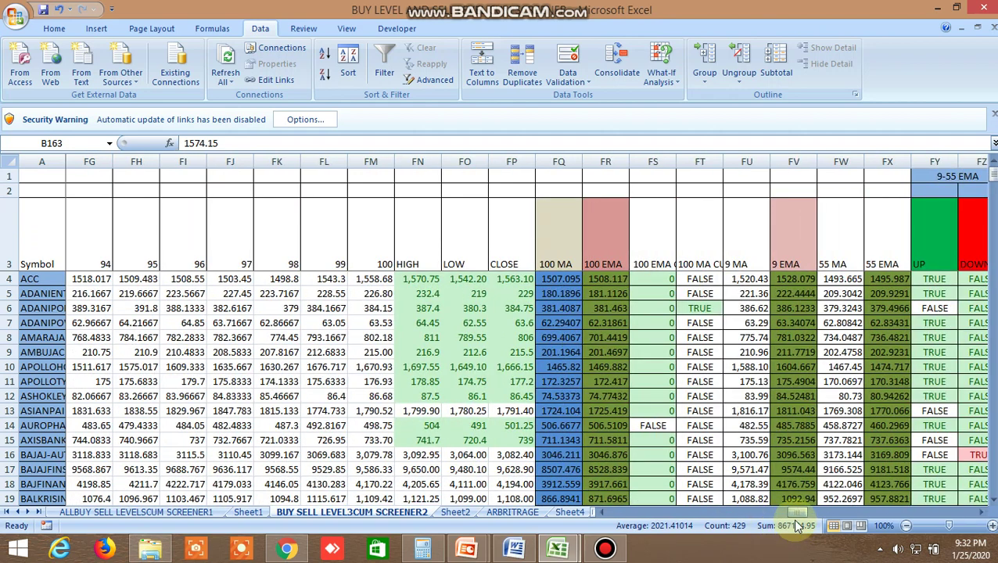
left_click(707, 310)
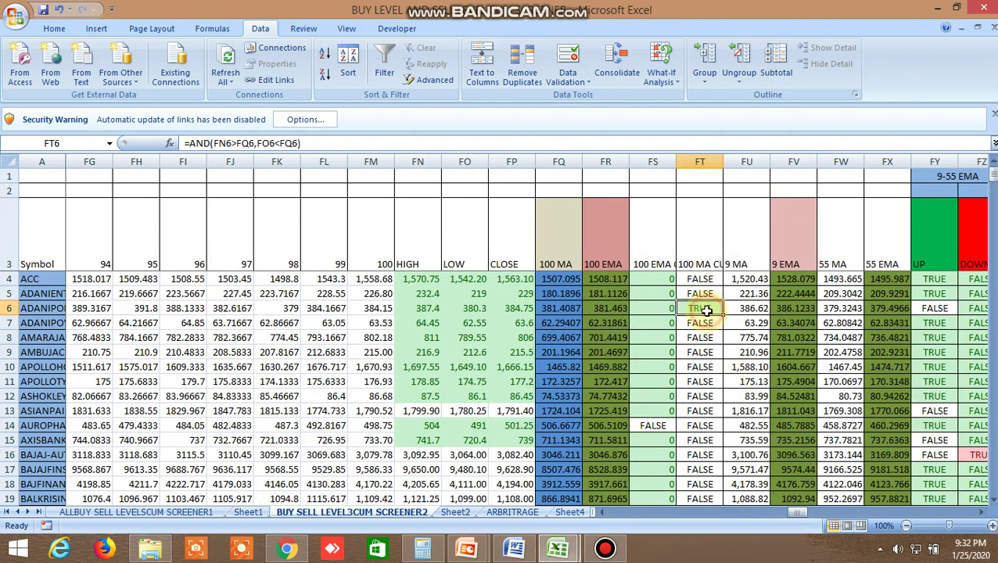
left_click(424, 324)
left_click(476, 325)
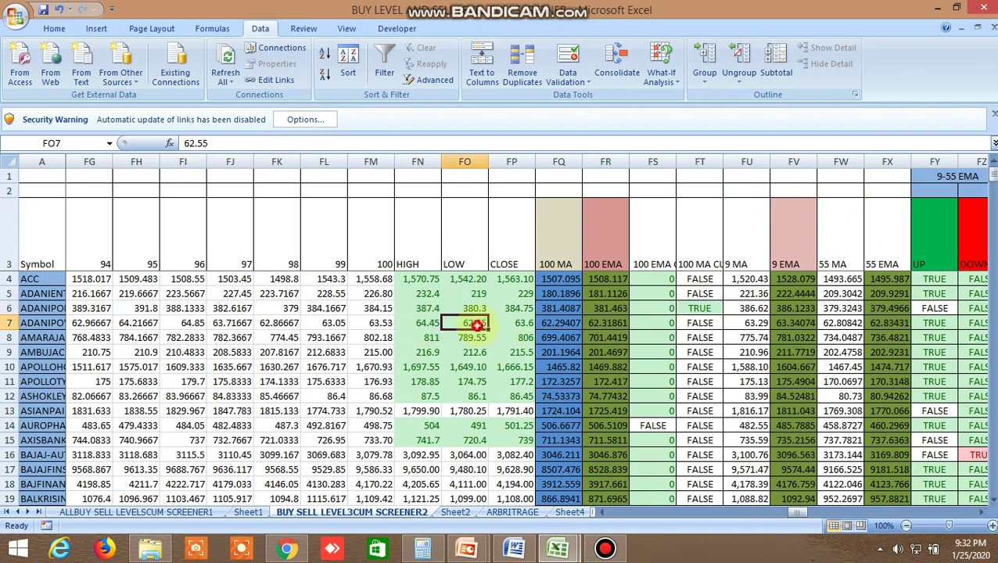
left_click(523, 324)
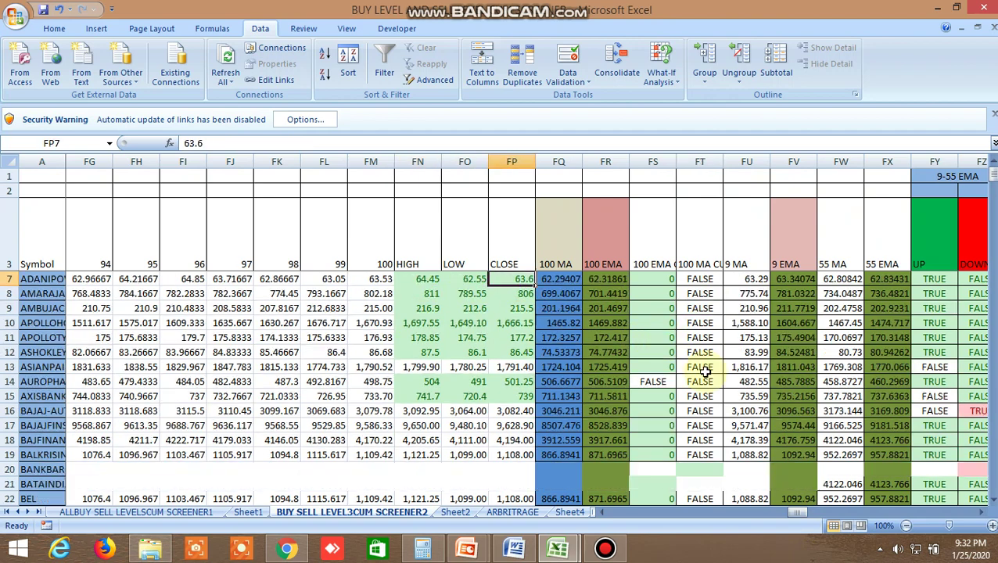
scroll(704, 371, "down", 1)
scroll(703, 372, "down", 1)
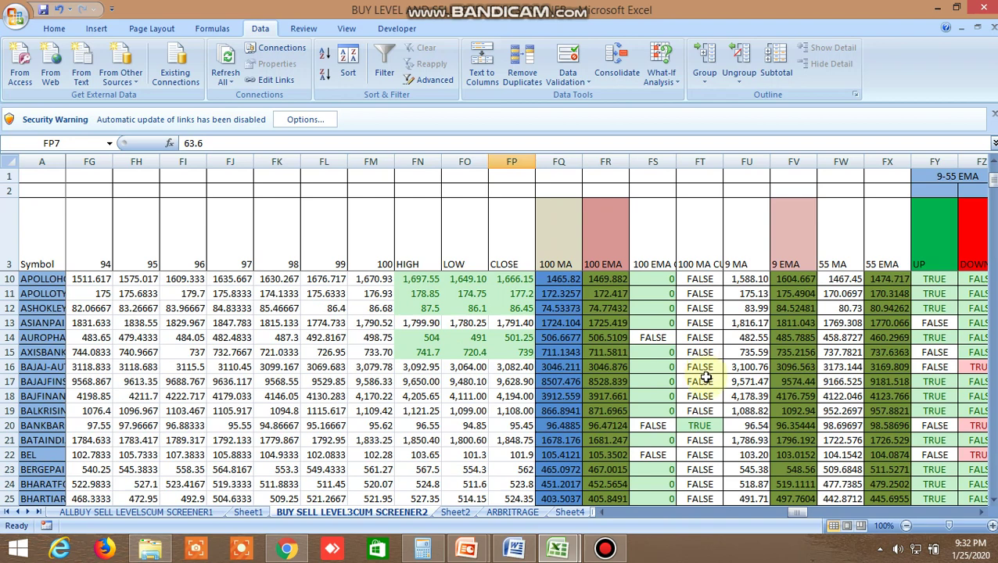
- Check the 100 MA signals in FT20 and FT34, and compare CENTURYTEX's high and low with its 100 MA
left_click(706, 426)
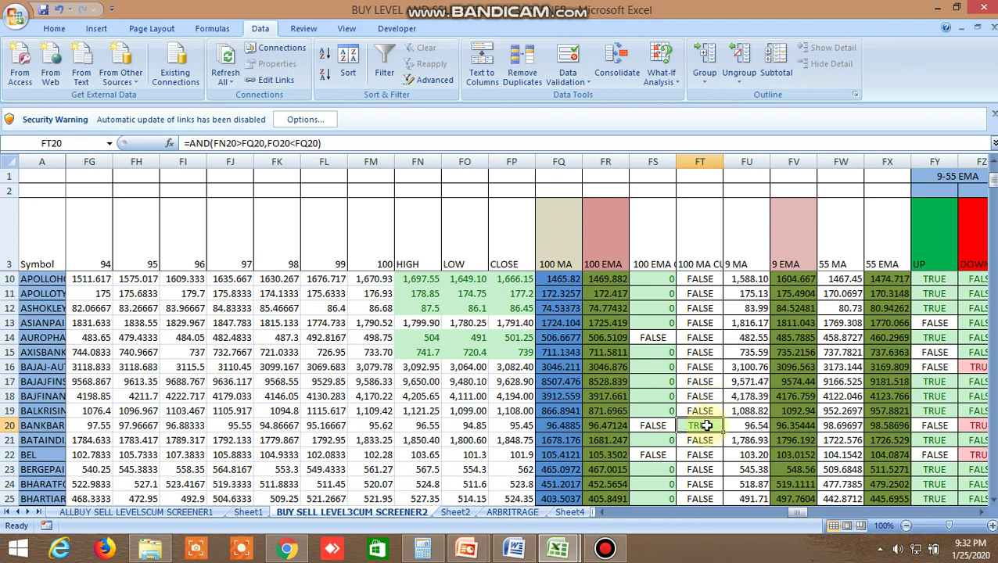
scroll(706, 426, "down", 5)
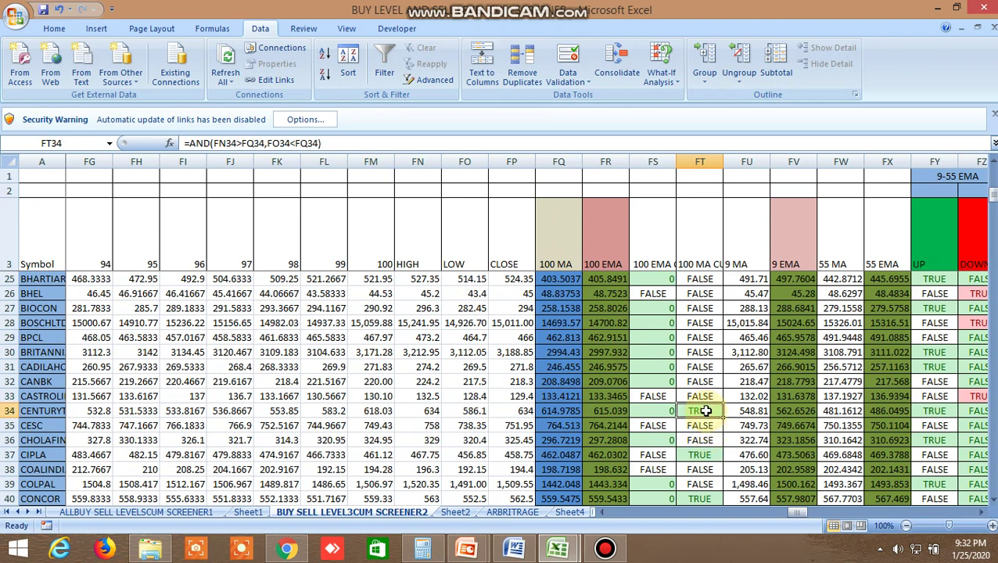
left_click(436, 411)
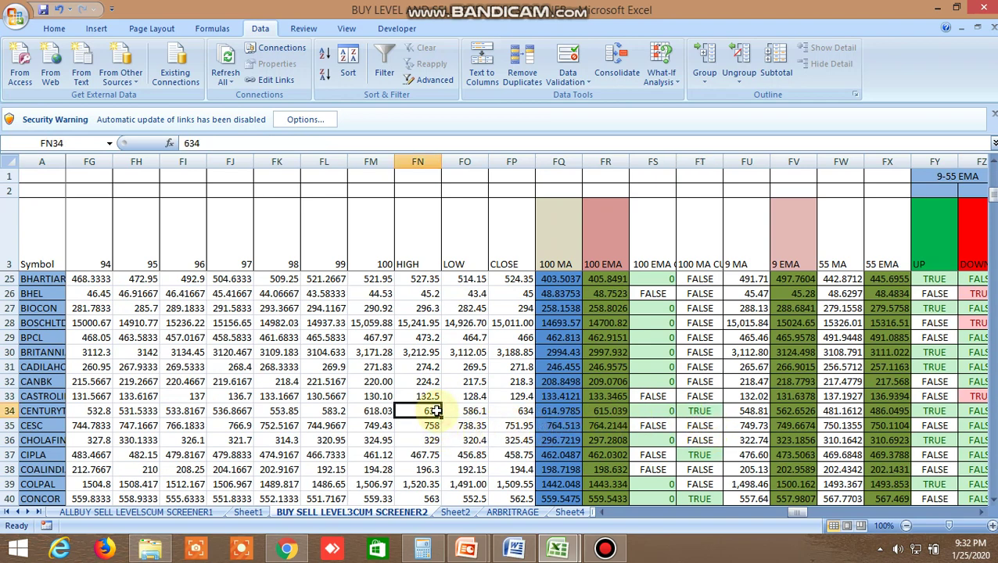
left_click(474, 412)
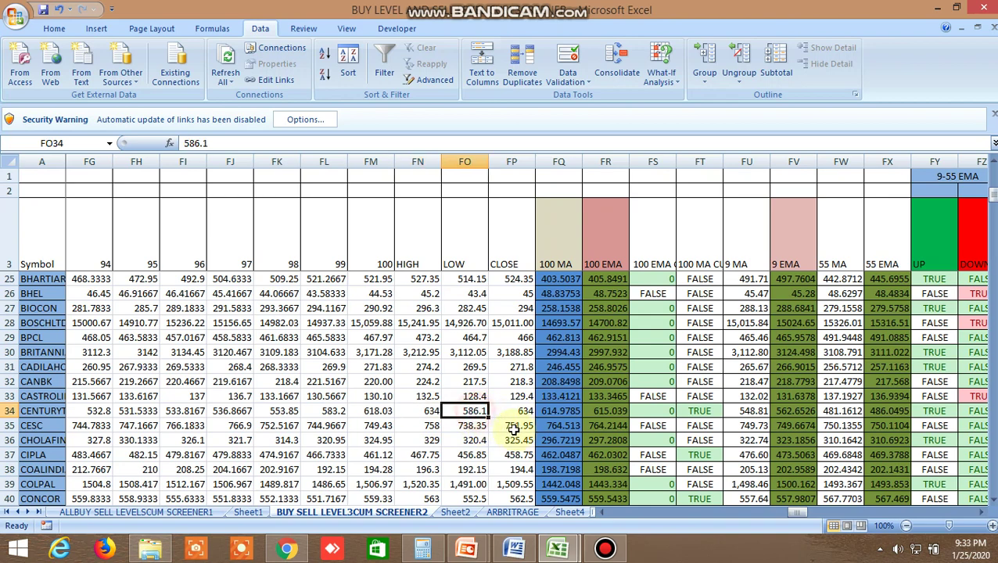
left_click(431, 412)
left_click(475, 413)
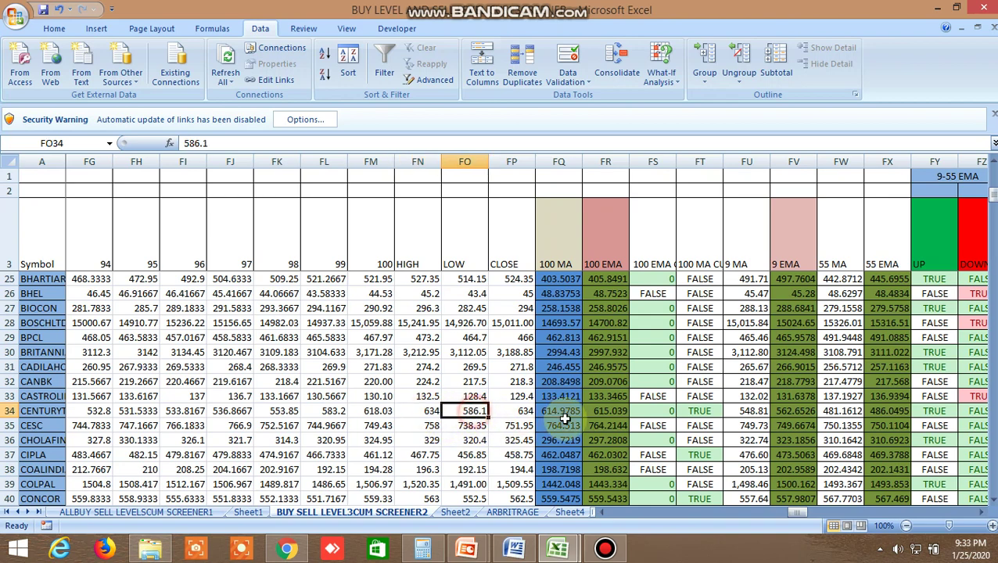
- Switch to the Kite chart of NIFTY BANK in Chrome and clear all current studies
left_click(289, 550)
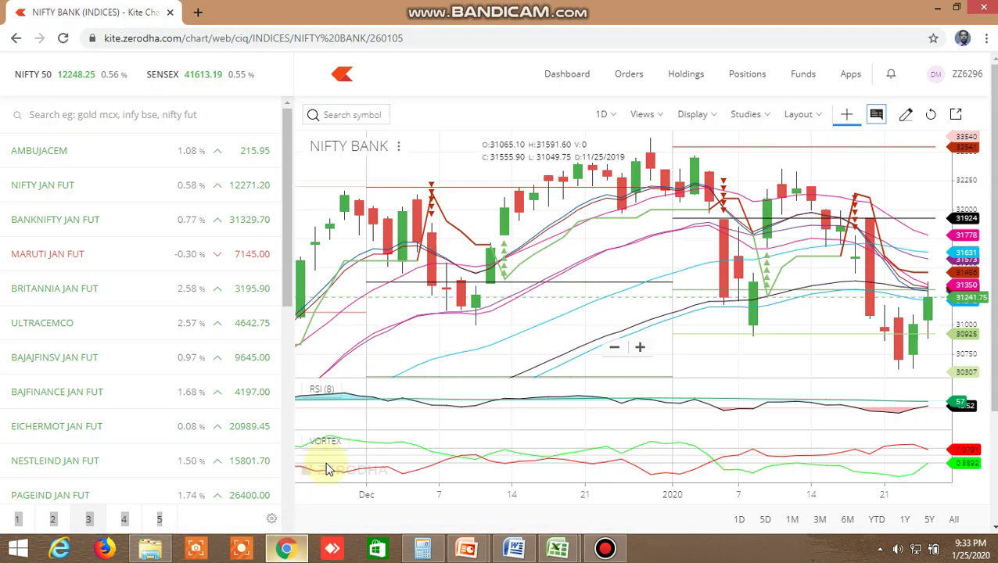
left_click(765, 117)
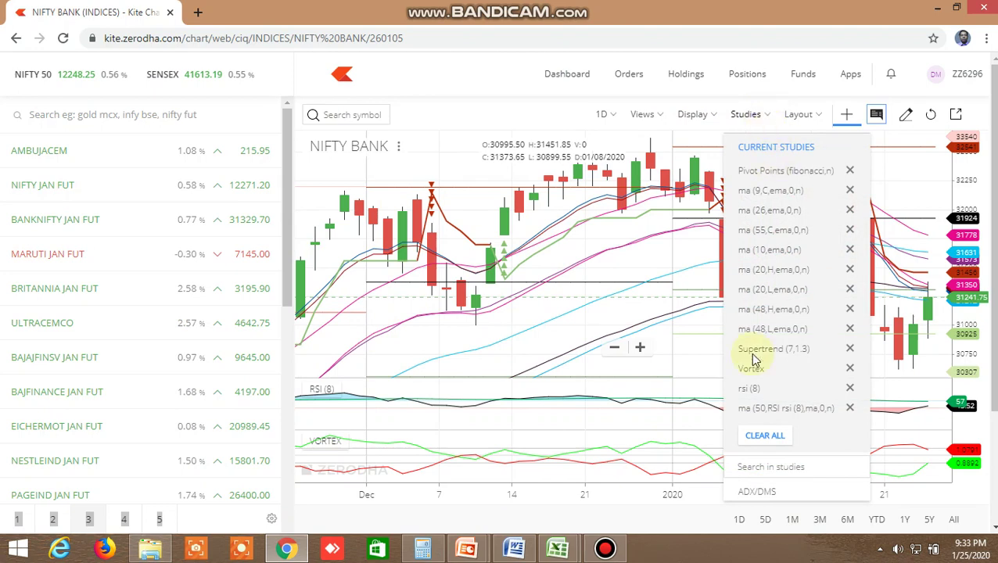
left_click(765, 437)
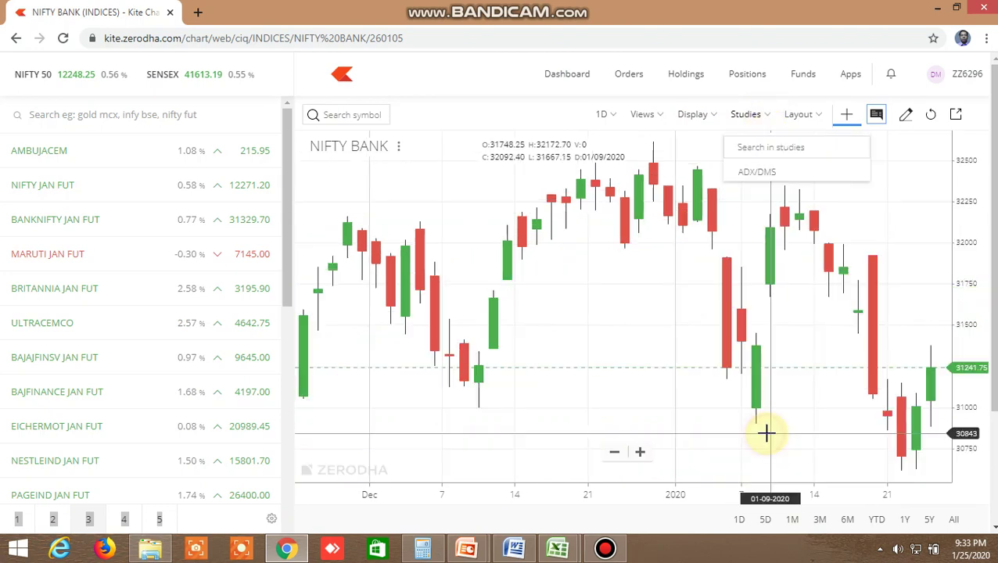
- Add a Moving Average study with period 100 to the NIFTY BANK chart
left_click(769, 145)
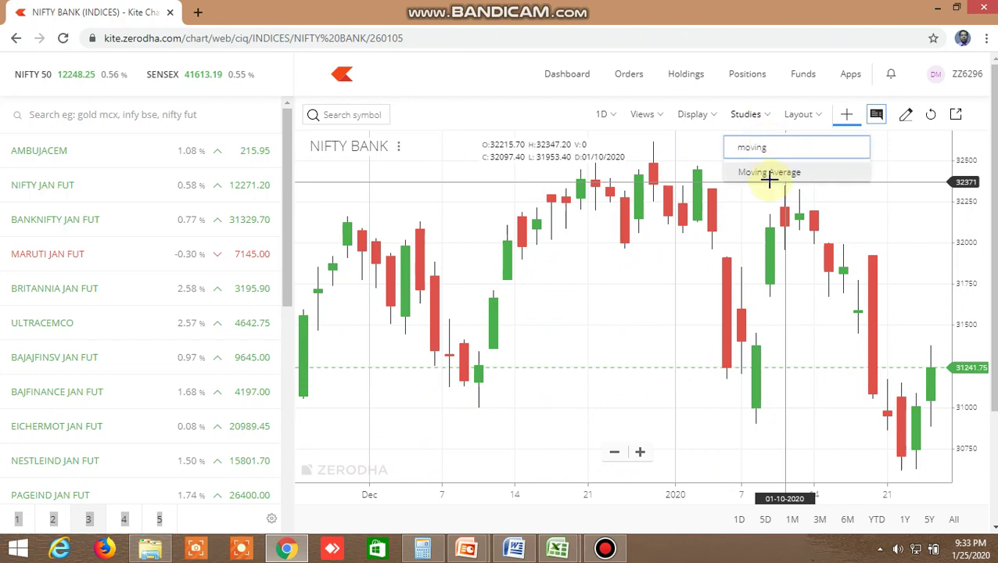
left_click(768, 172)
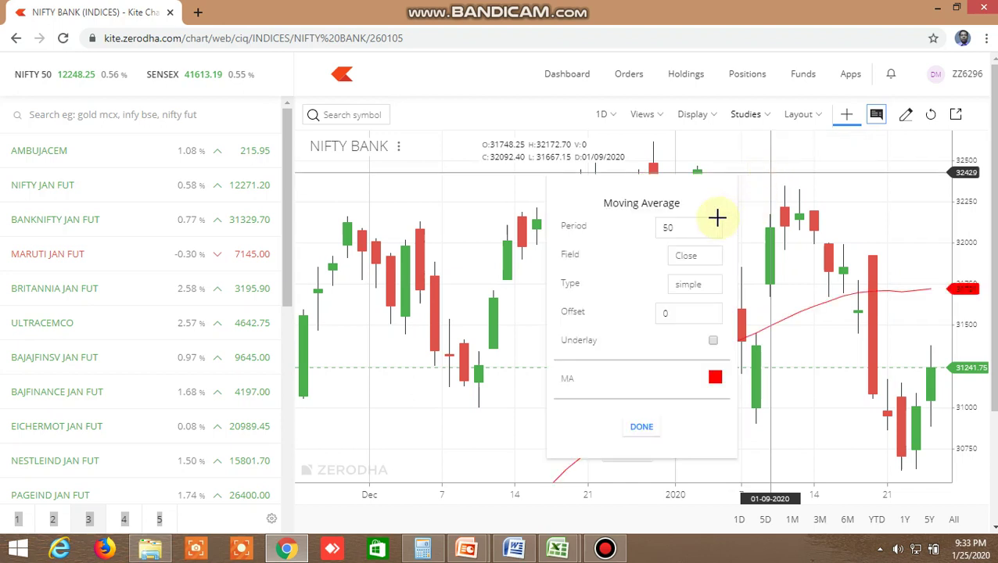
left_click(688, 227)
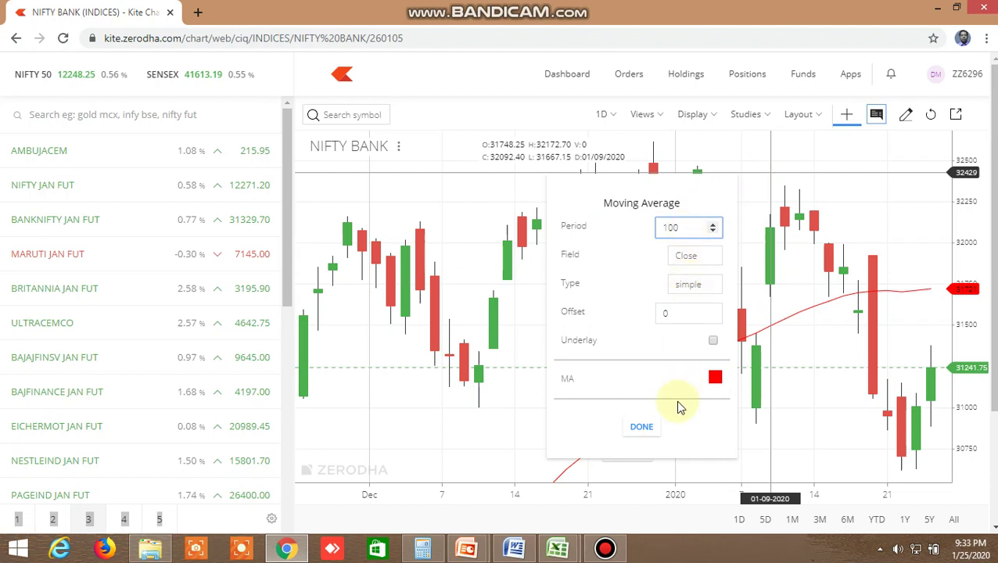
left_click(641, 429)
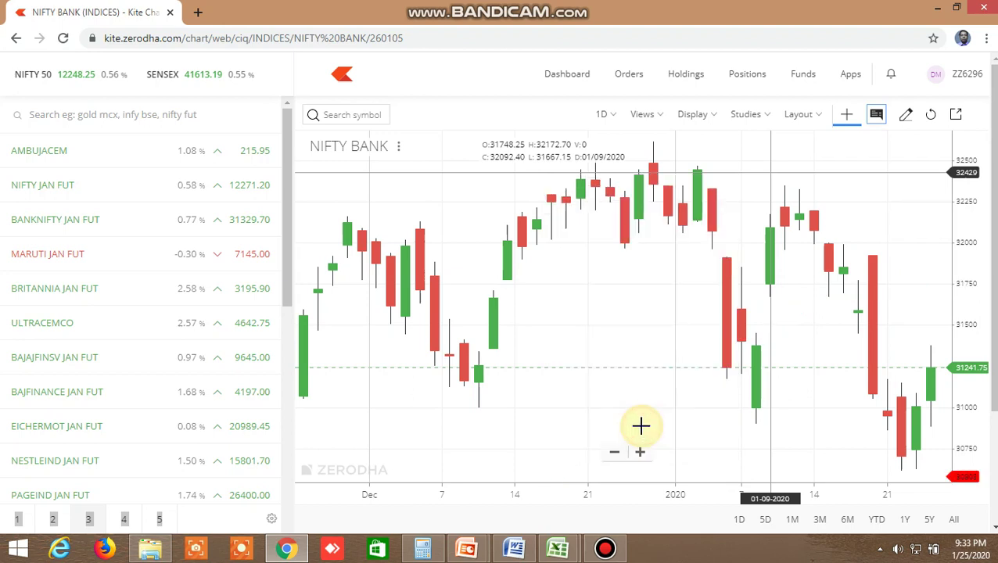
- Review the 100-period moving average's settings and examine its line against the NIFTY BANK candles over a longer date range
left_click(765, 118)
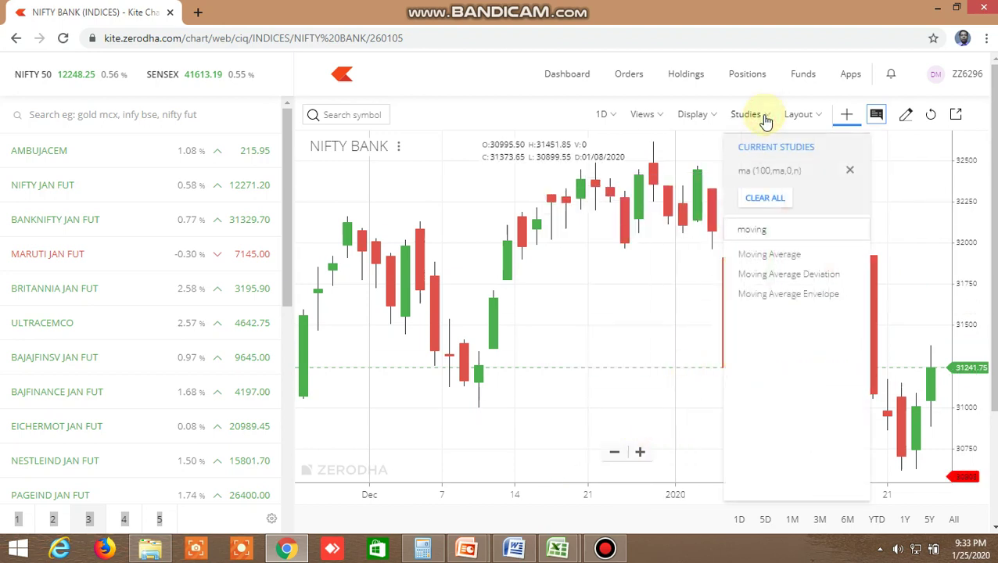
left_click(783, 172)
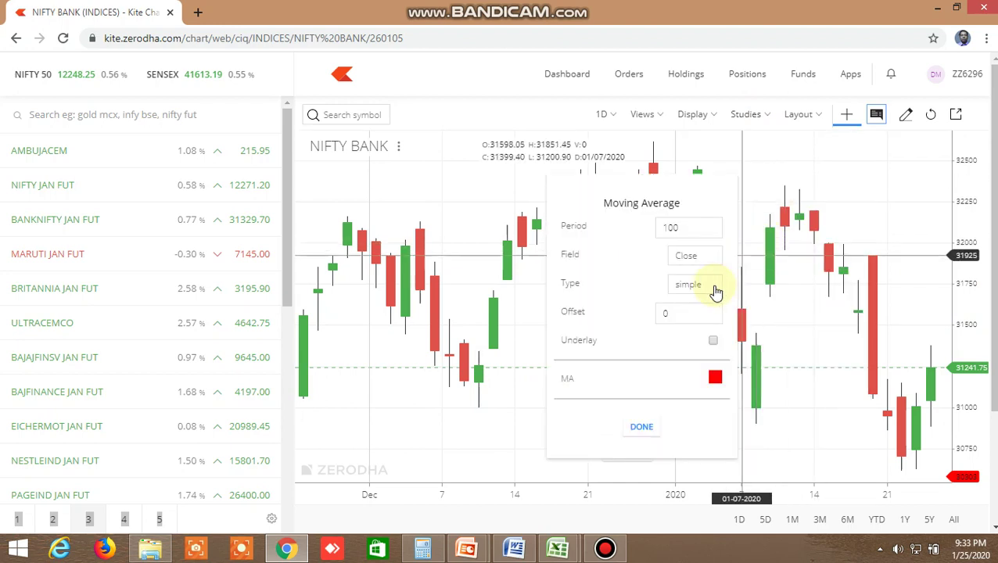
left_click(641, 430)
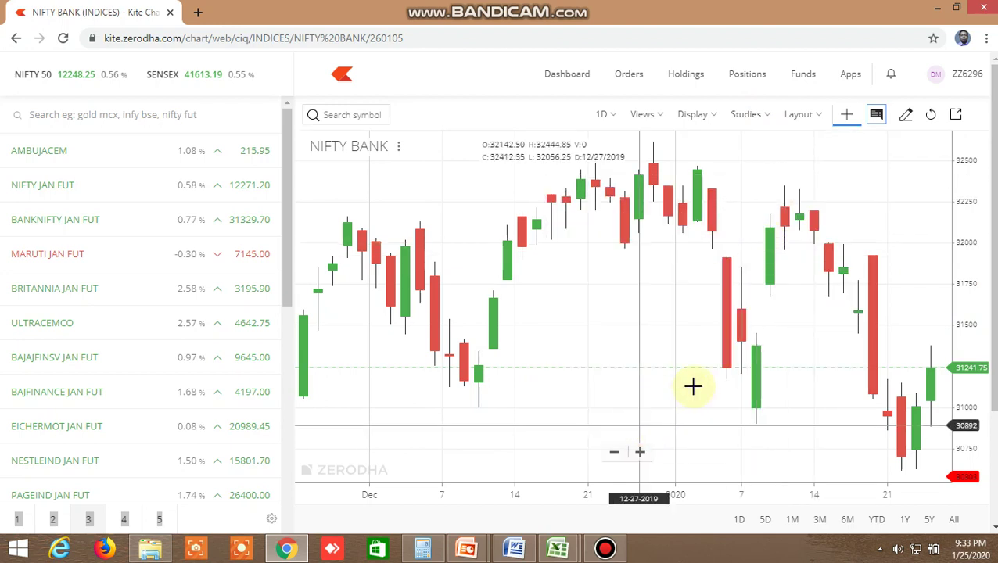
scroll(727, 346, "down", 5)
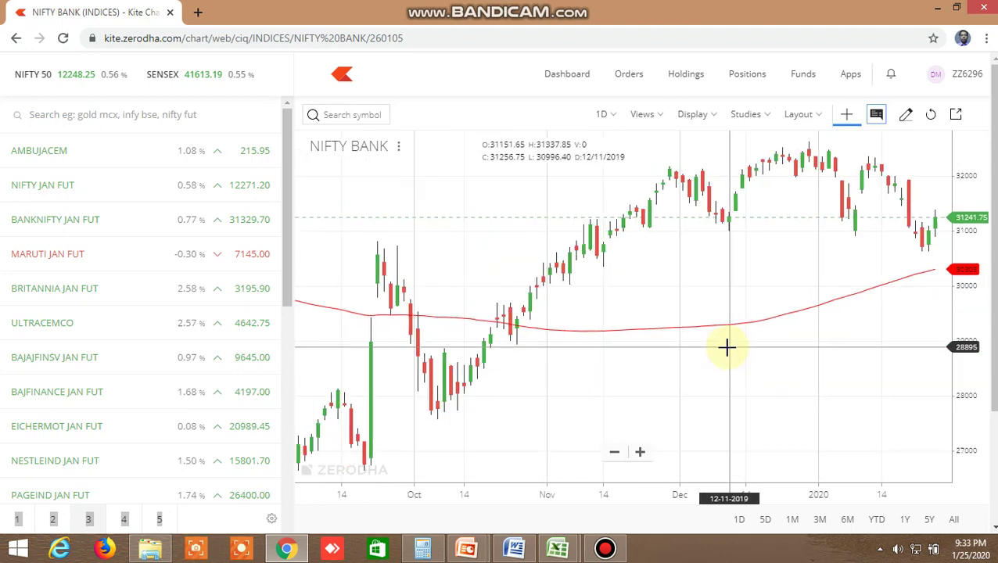
scroll(726, 346, "up", 5)
scroll(726, 345, "down", 6)
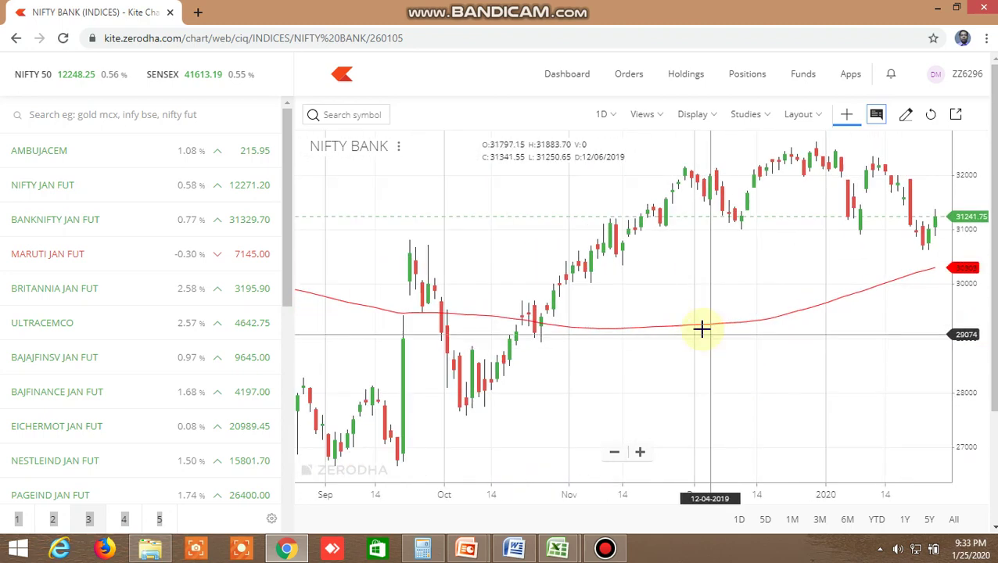
- Search for "century", load the NSE CENTURYTEX chart and examine its latest candles around the 100-period moving average
left_click(352, 115)
type("centu")
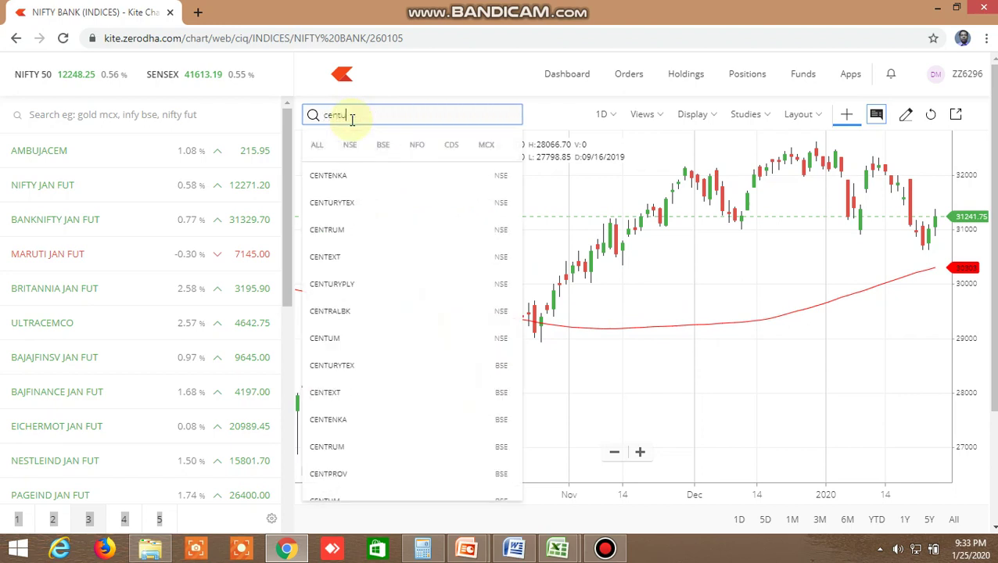
type("ry")
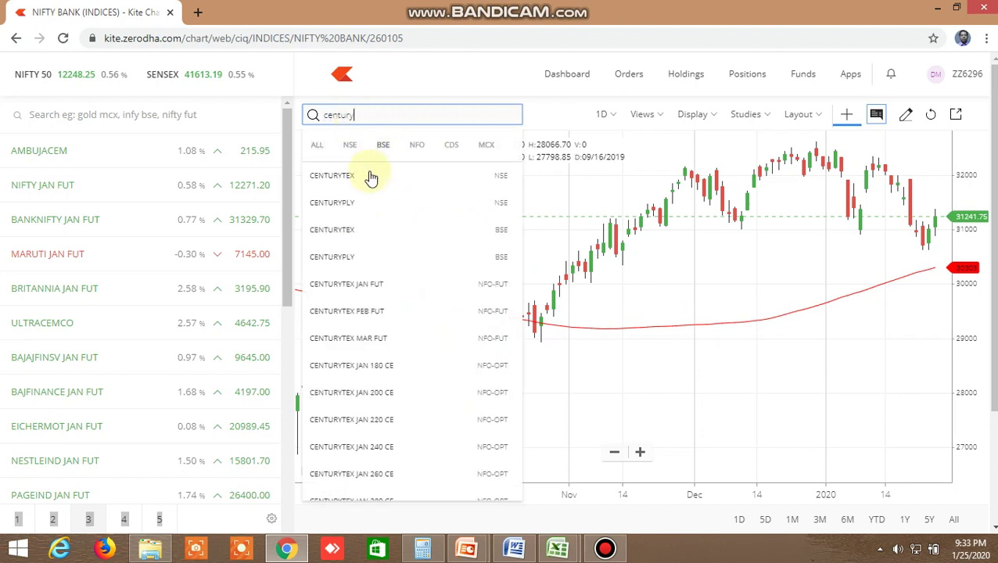
left_click(364, 181)
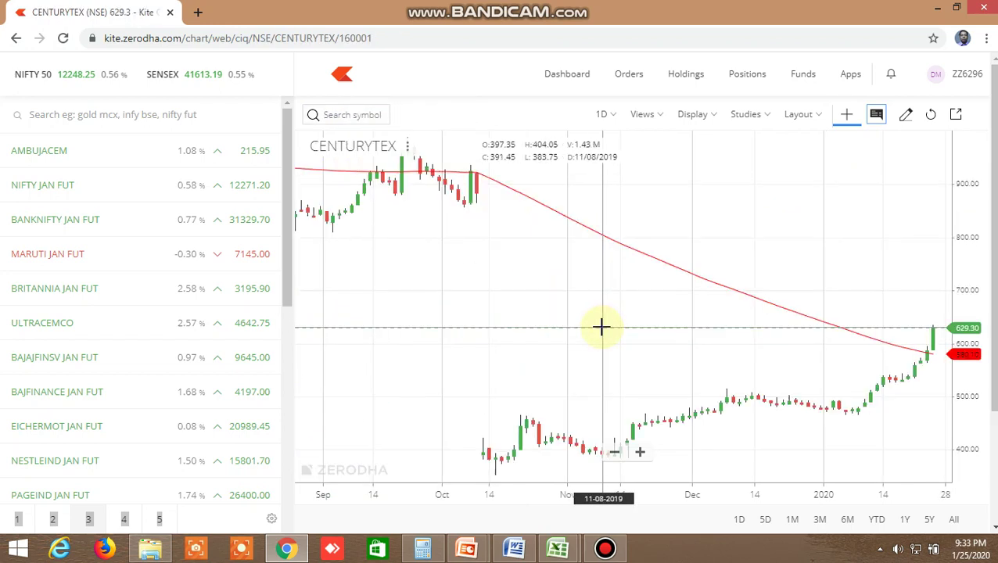
scroll(602, 327, "up", 5)
scroll(601, 327, "up", 3)
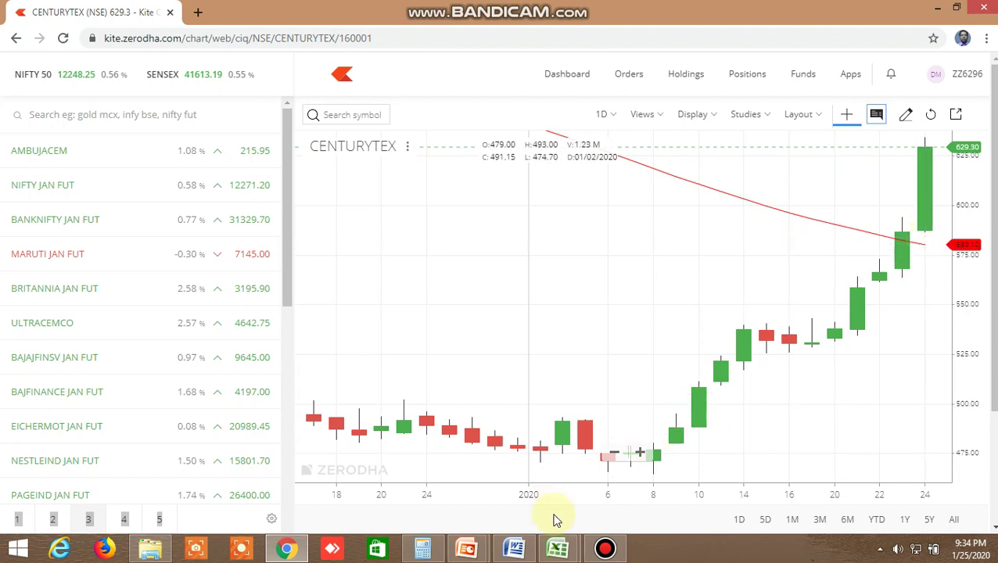
- Compare CENTURYTEX's 100 MA row in the Excel screener with its Kite chart, and select CIPLA's 100 MA signal cell in the screener
mouse_move(557, 547)
left_click(639, 478)
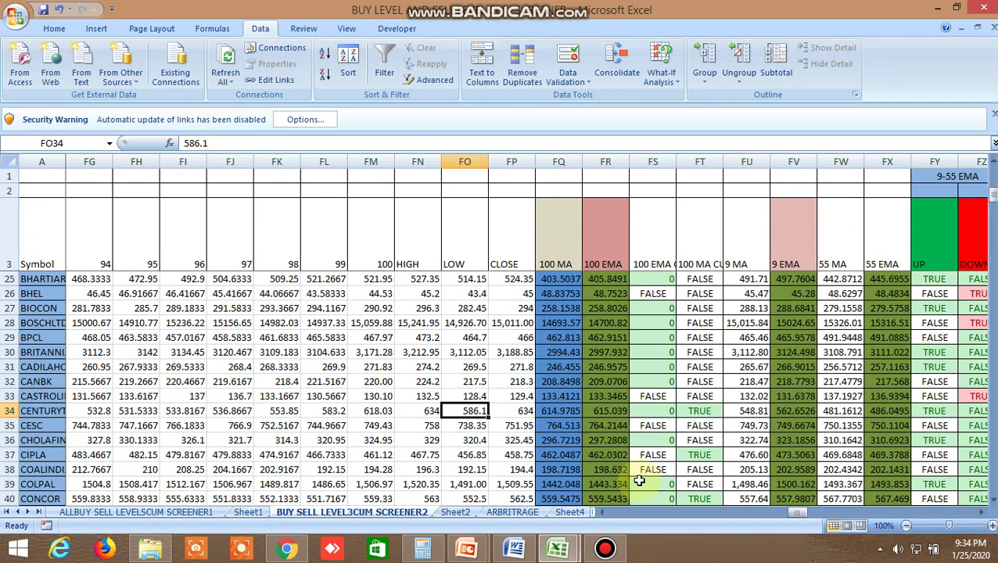
scroll(724, 422, "down", 1)
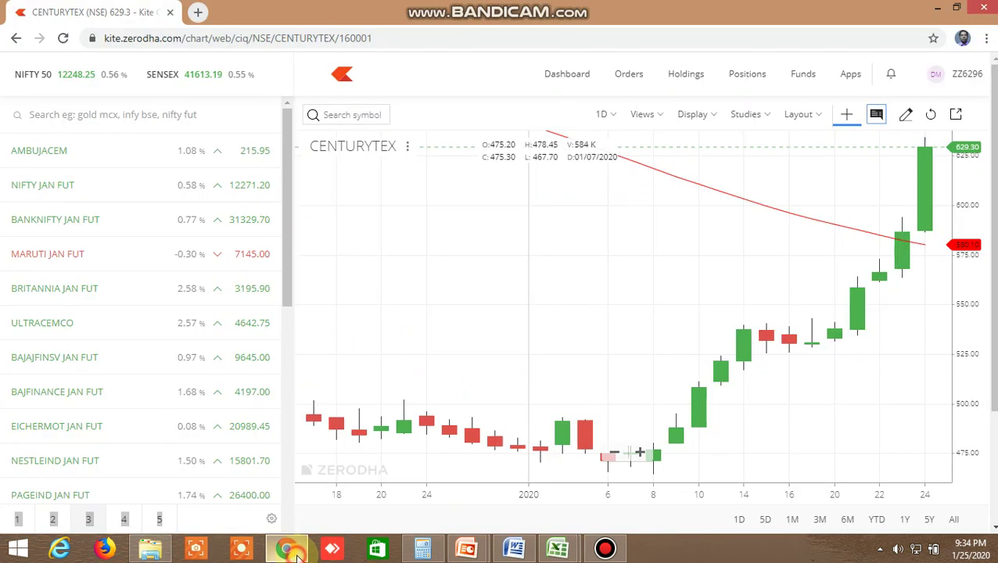
left_click(287, 547)
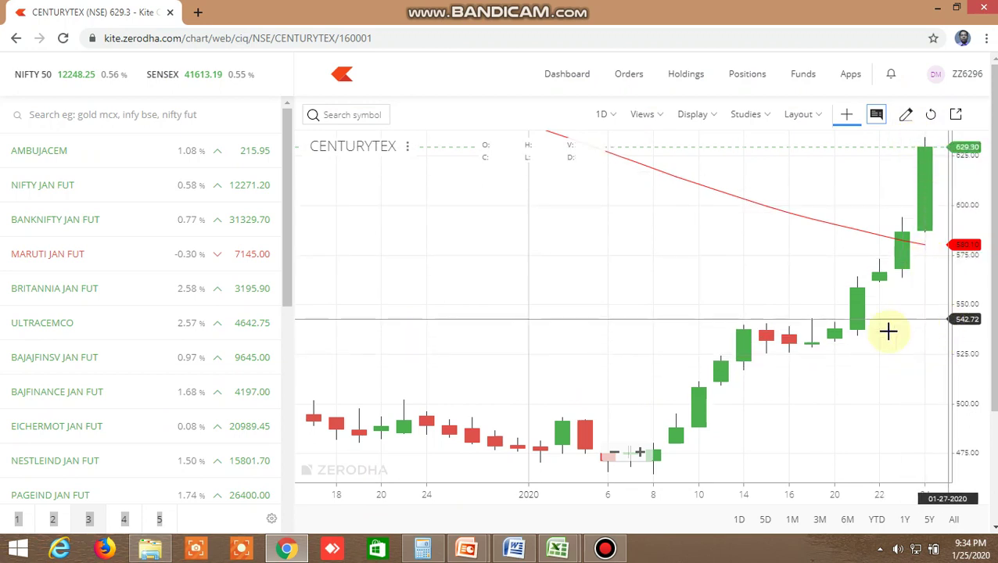
mouse_move(560, 546)
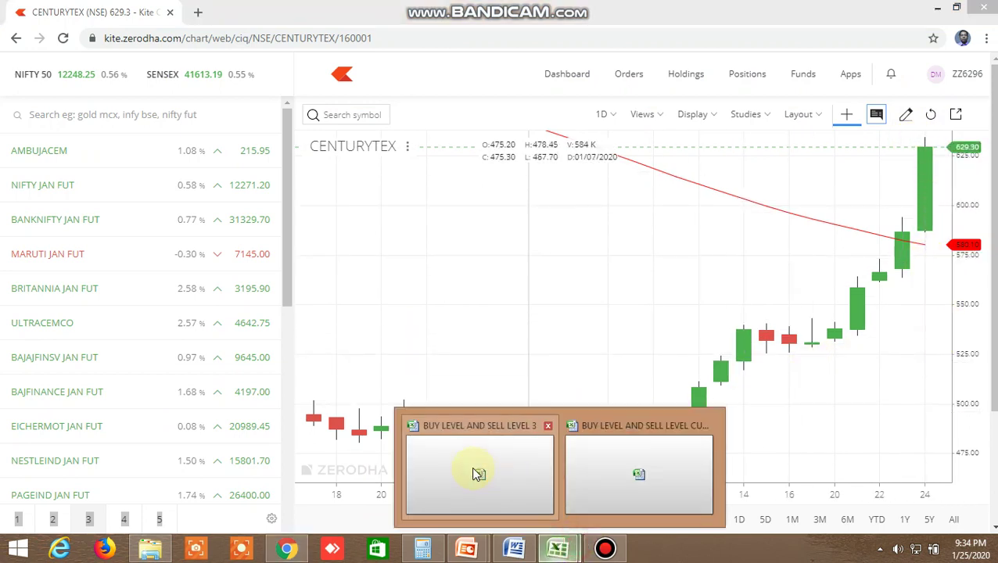
left_click(666, 484)
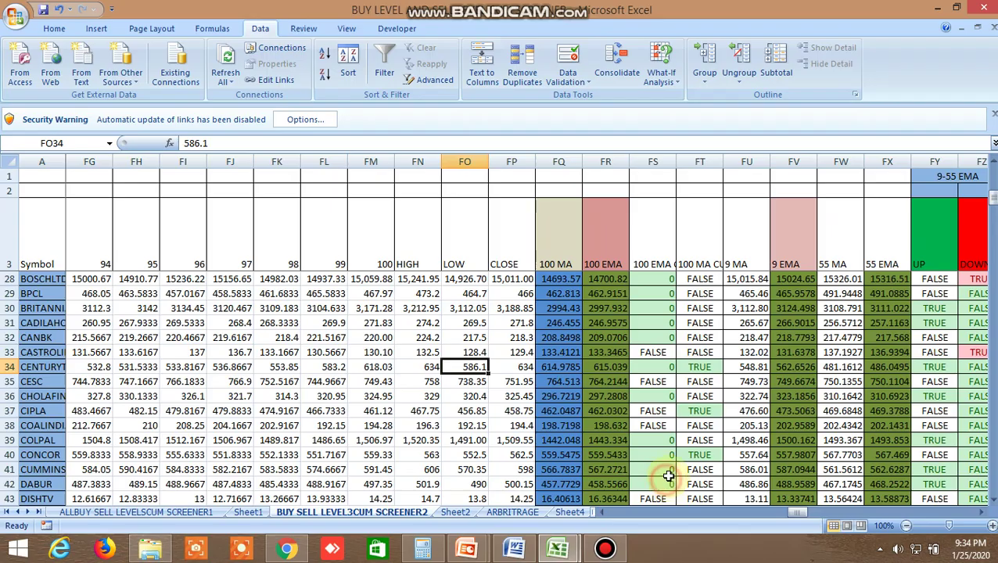
left_click(710, 410)
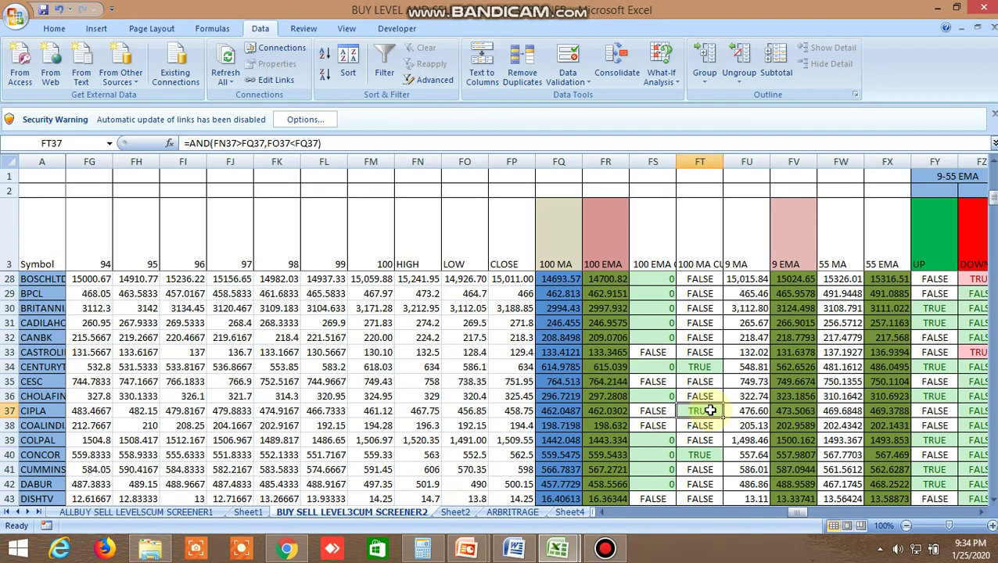
- Switch to the Kite chart in Chrome, search for "cipla" and load the NSE CIPLA chart
left_click(287, 547)
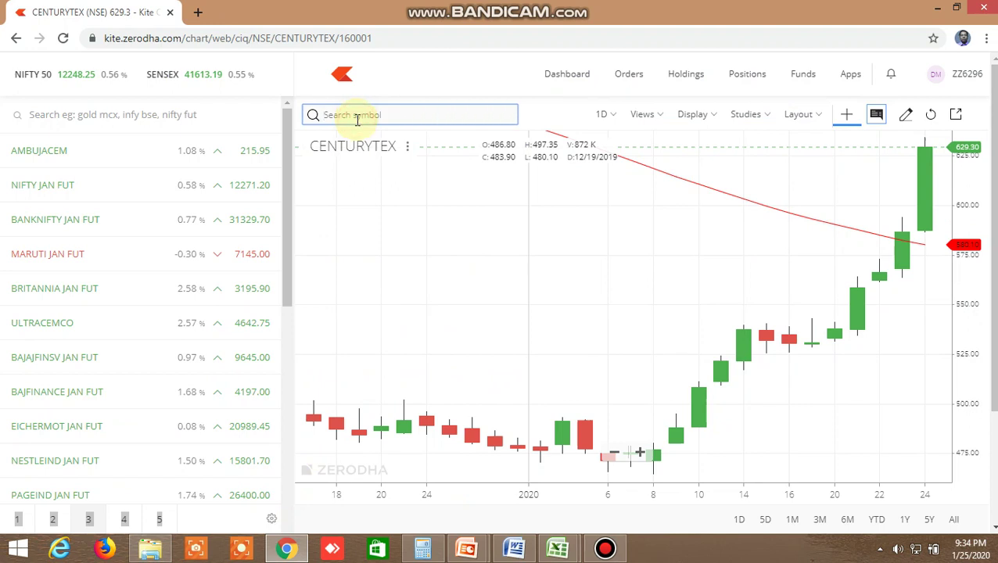
type("cipla")
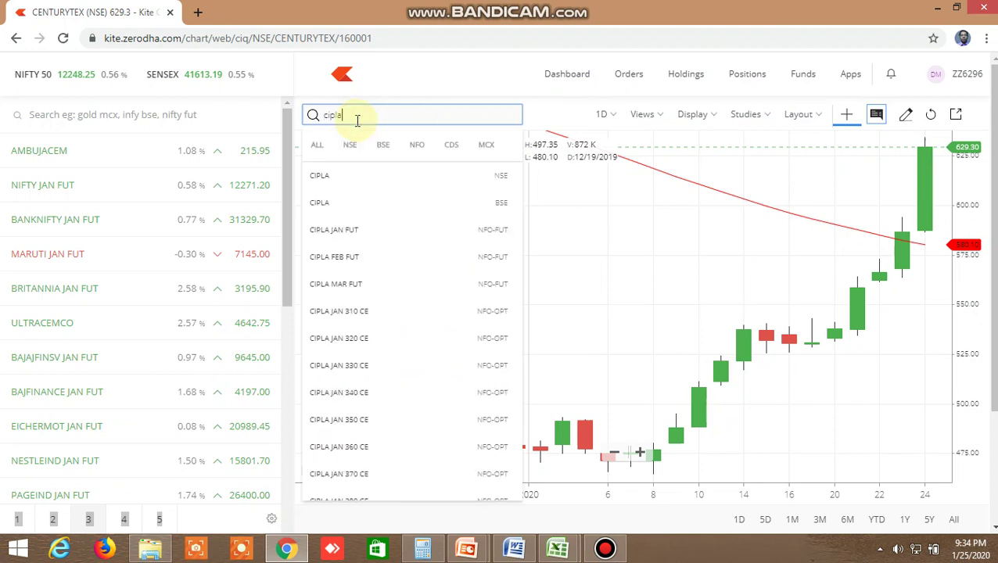
left_click(333, 176)
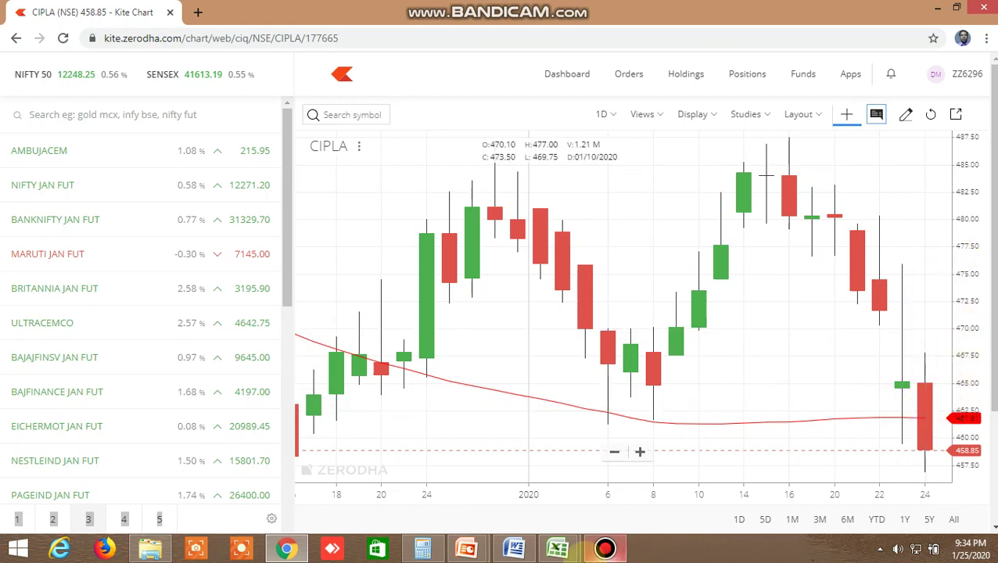
- Return to the BUY SELL LEVEL3CUM SCREENER2 sheet in Excel and select CONCOR's 100 MA signal cell
mouse_move(557, 548)
left_click(542, 478)
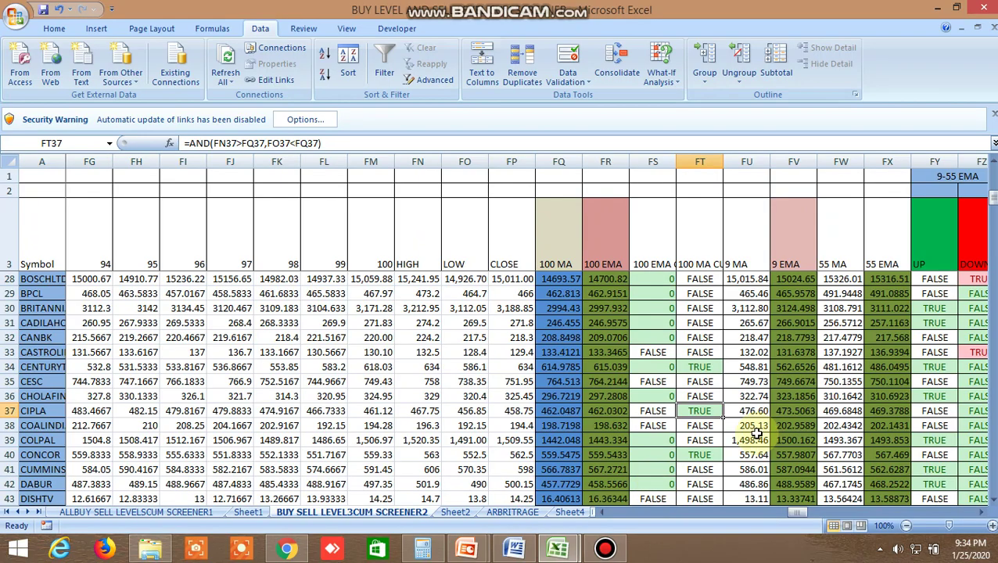
scroll(755, 435, "down", 2)
left_click(703, 367)
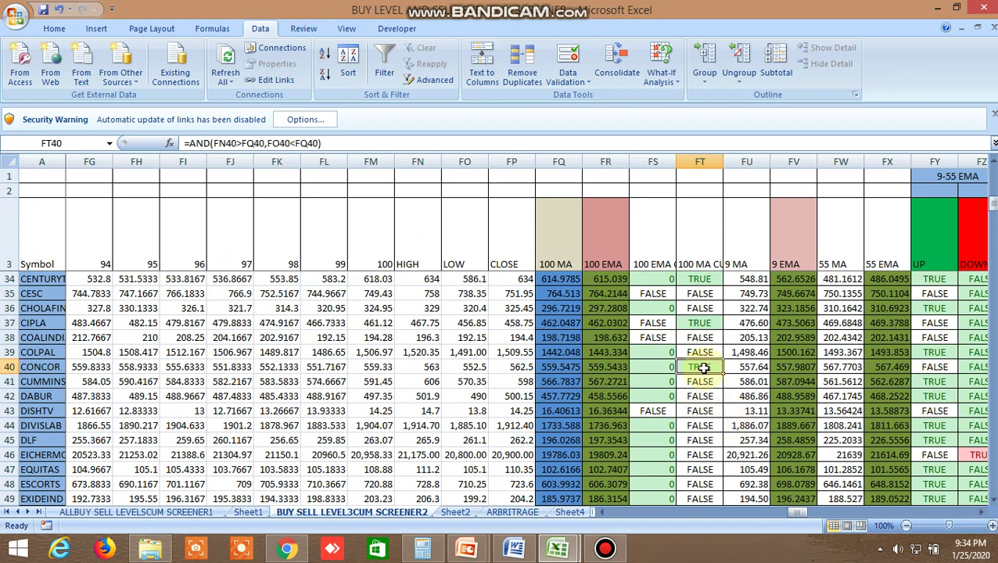
- In Kite, search for "concor", load the NSE CONCOR chart and examine its latest candles against the 100-period moving average
left_click(287, 547)
left_click(339, 110)
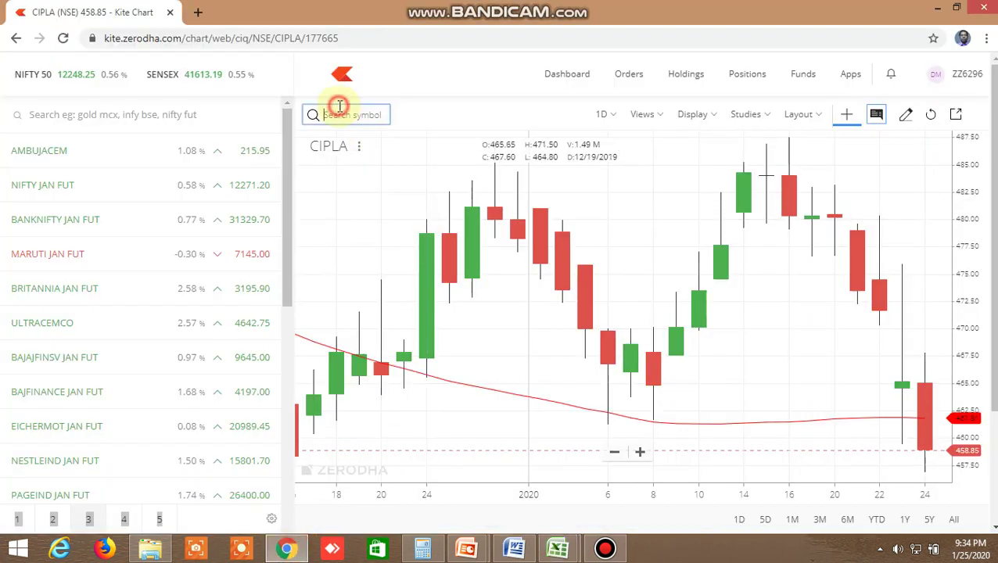
type("concor")
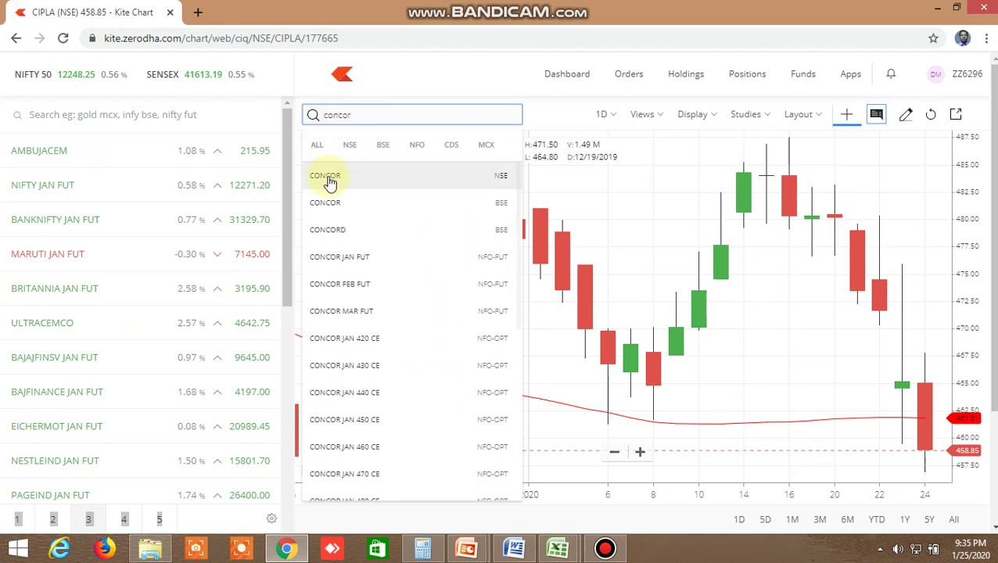
left_click(329, 176)
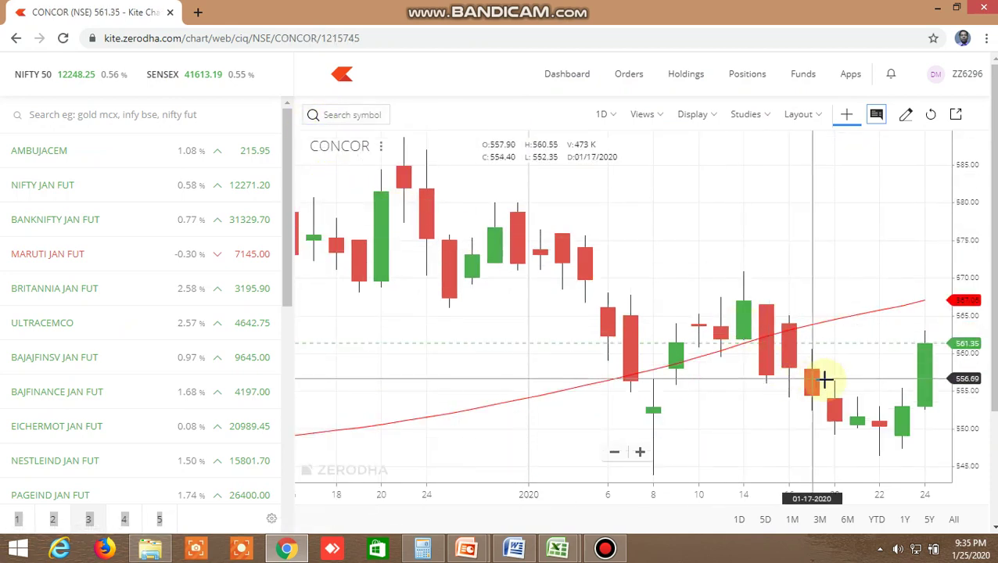
scroll(828, 382, "down", 3)
scroll(827, 382, "up", 5)
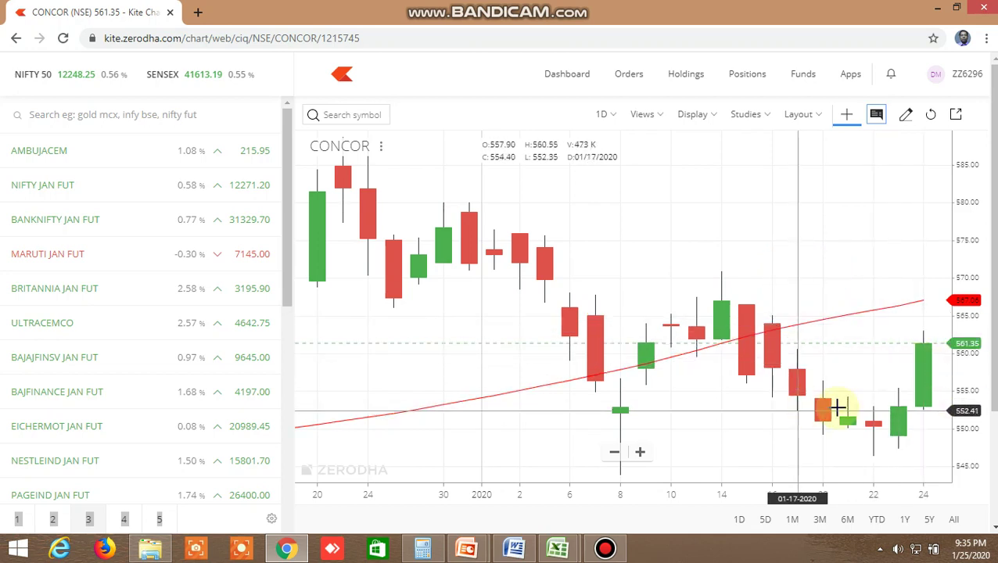
- Switch to the Excel screener workbook and open the INSIDE THE BAR WITH NR7 sheet
mouse_move(575, 532)
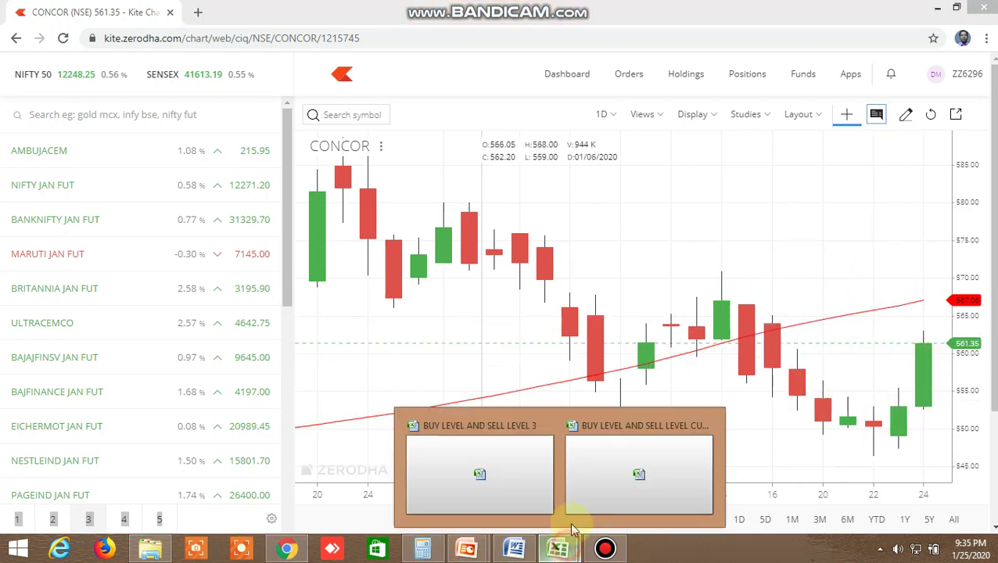
left_click(635, 479)
left_click(590, 512)
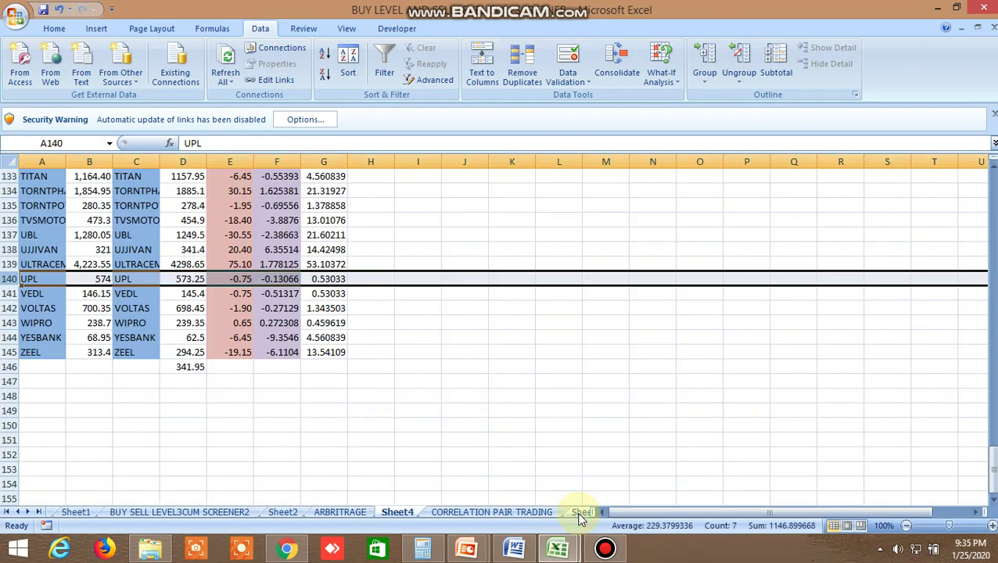
left_click(575, 512)
left_click(577, 512)
left_click(580, 513)
left_click(457, 512)
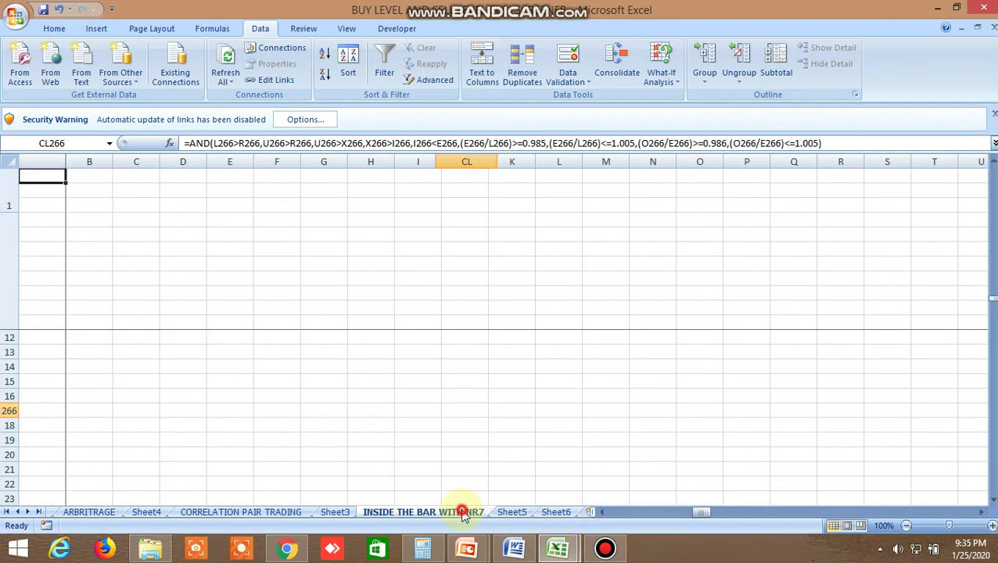
- Review the INSIDE THE BAR columns from the lower rows up to ACC and inspect ACC's NR4 formula
left_click_drag(708, 511, 636, 513)
scroll(537, 397, "up", 19)
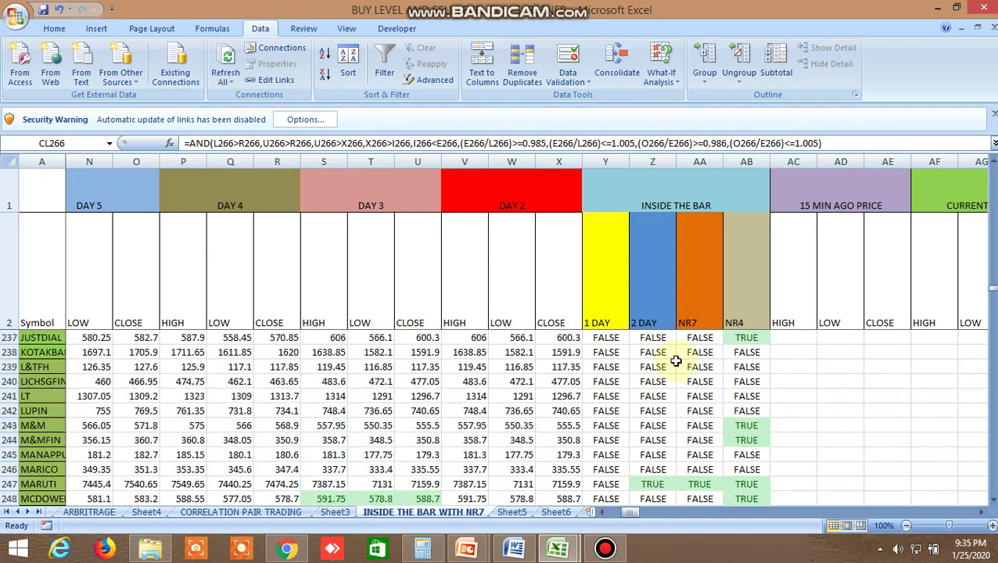
scroll(674, 362, "up", 18)
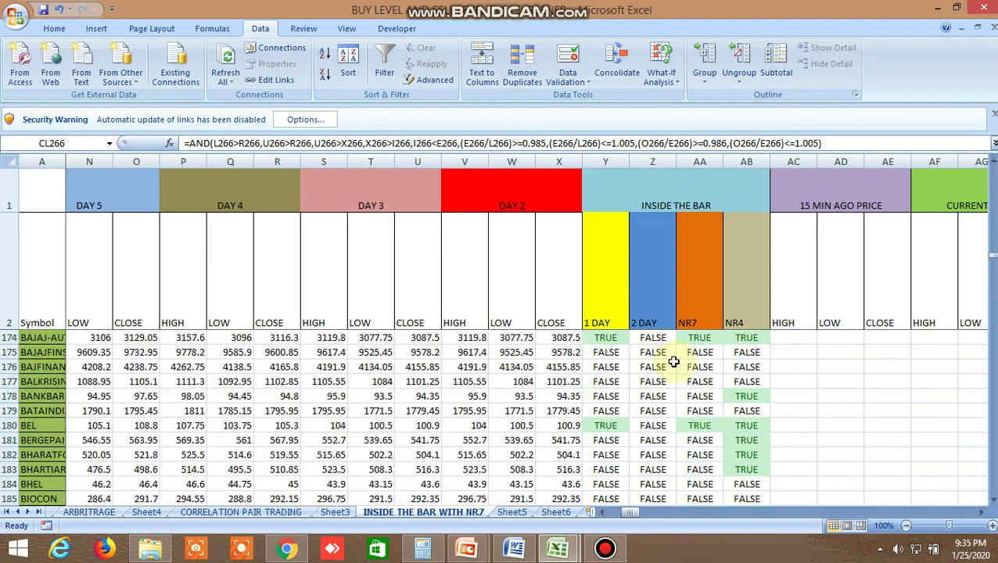
scroll(674, 363, "up", 19)
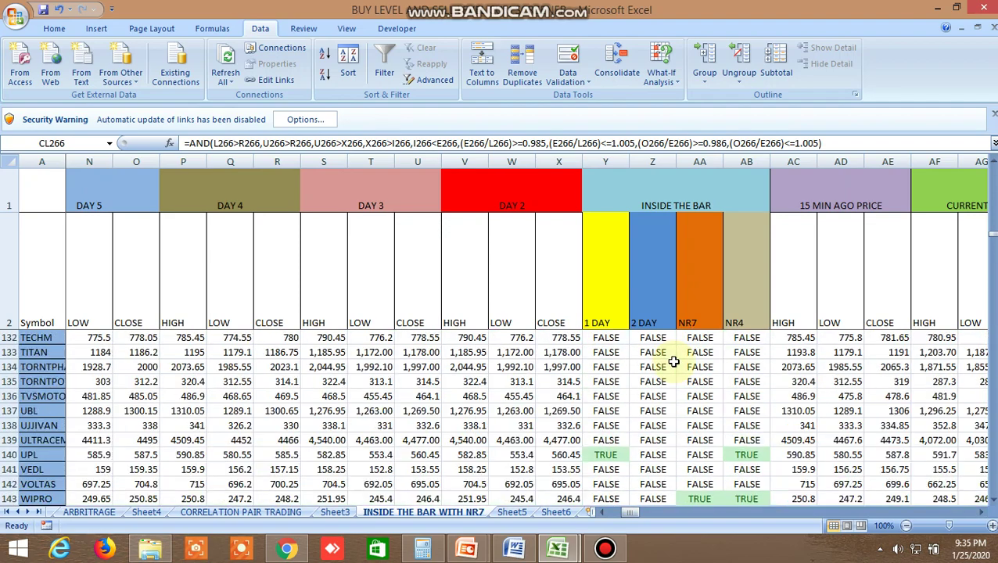
scroll(673, 362, "up", 20)
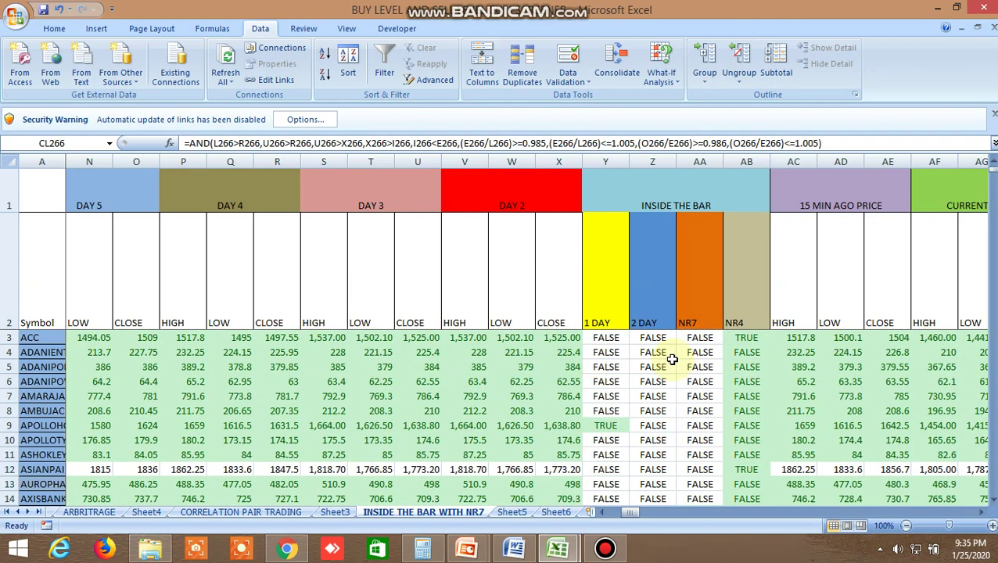
scroll(672, 359, "down", 1)
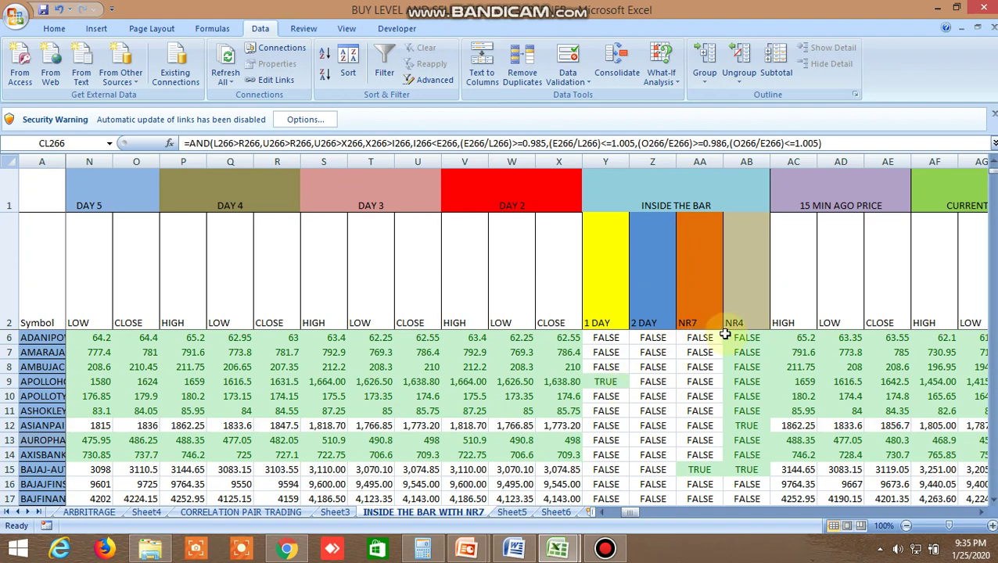
scroll(721, 360, "up", 1)
left_click(751, 339)
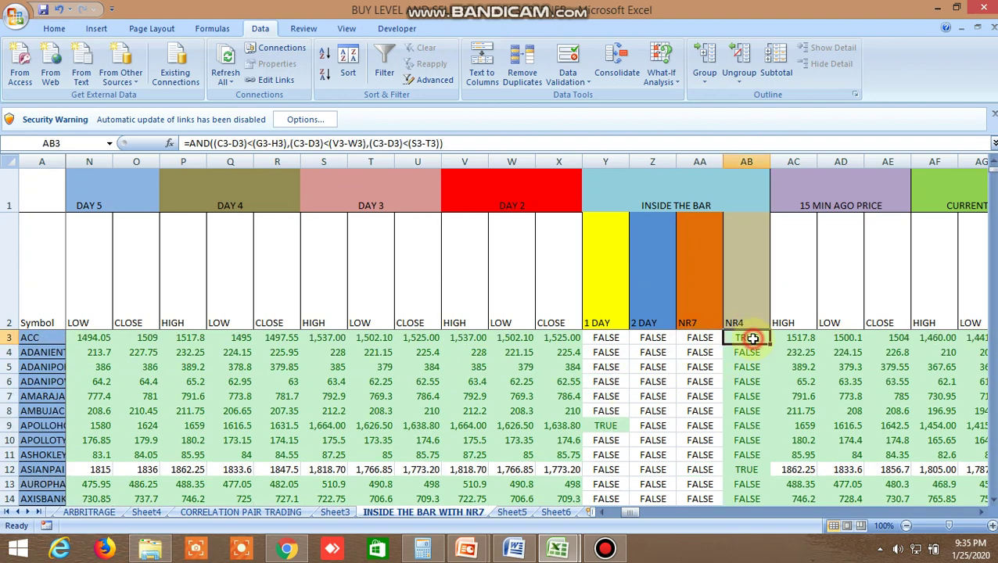
- Inspect BEL's 1 DAY inside-bar formula and BPCL's NR7 formula
scroll(700, 396, "down", 1)
scroll(687, 401, "down", 3)
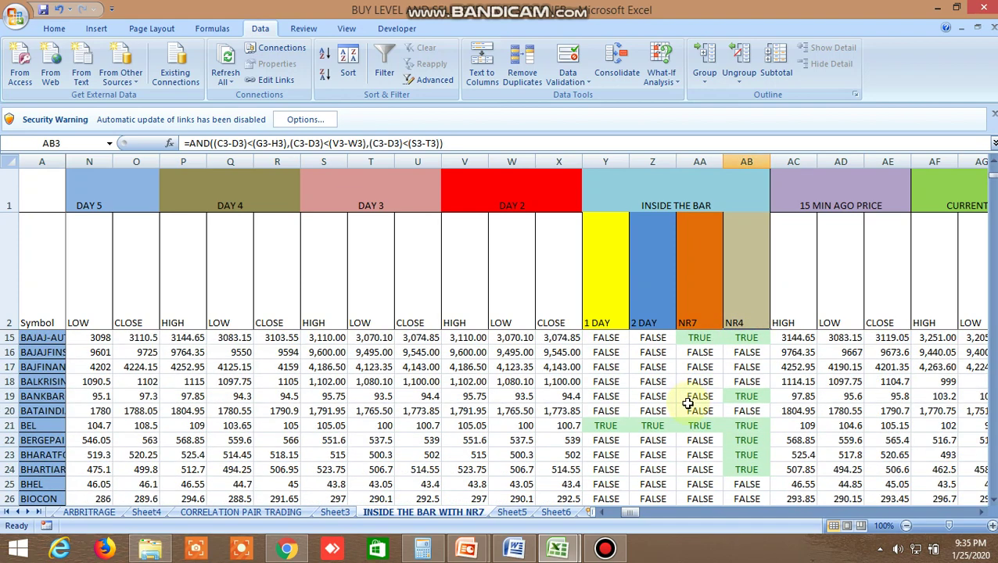
left_click(602, 422)
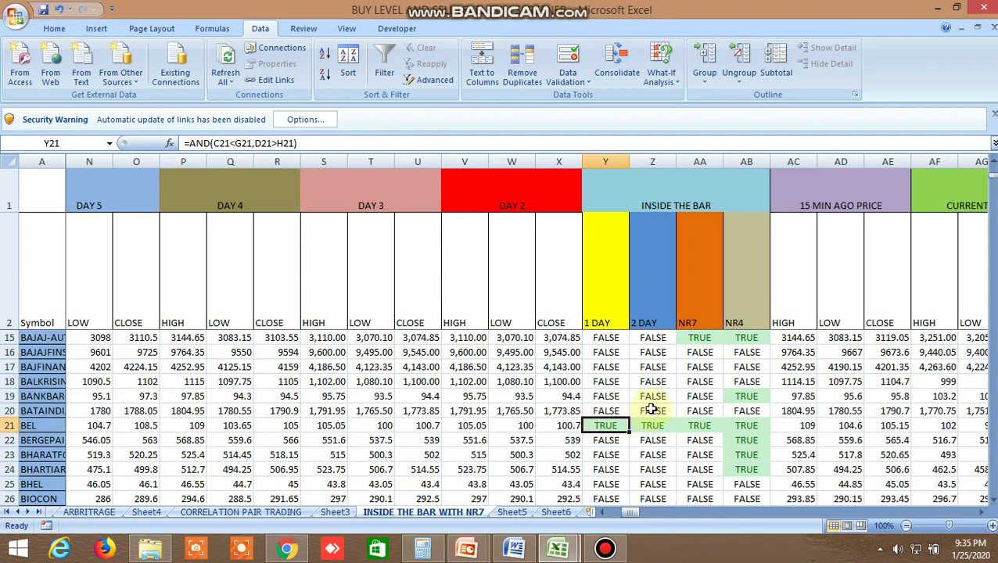
scroll(728, 395, "down", 2)
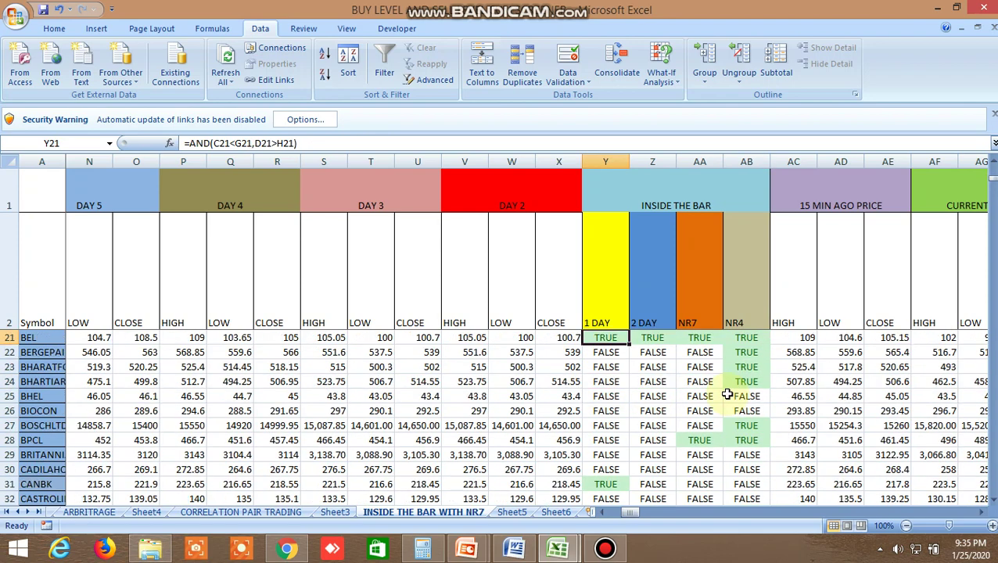
scroll(727, 395, "up", 1)
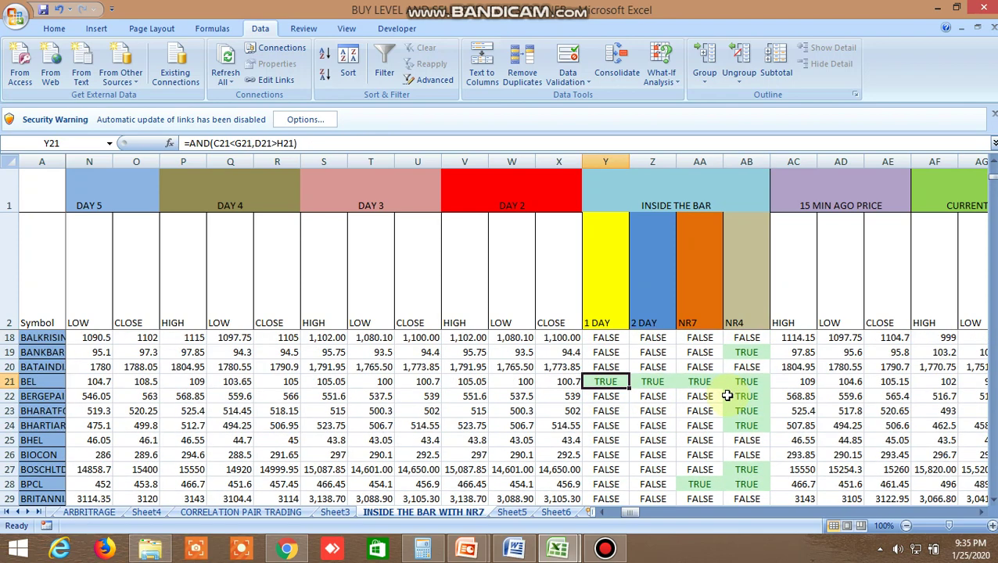
scroll(725, 403, "down", 1)
left_click(704, 443)
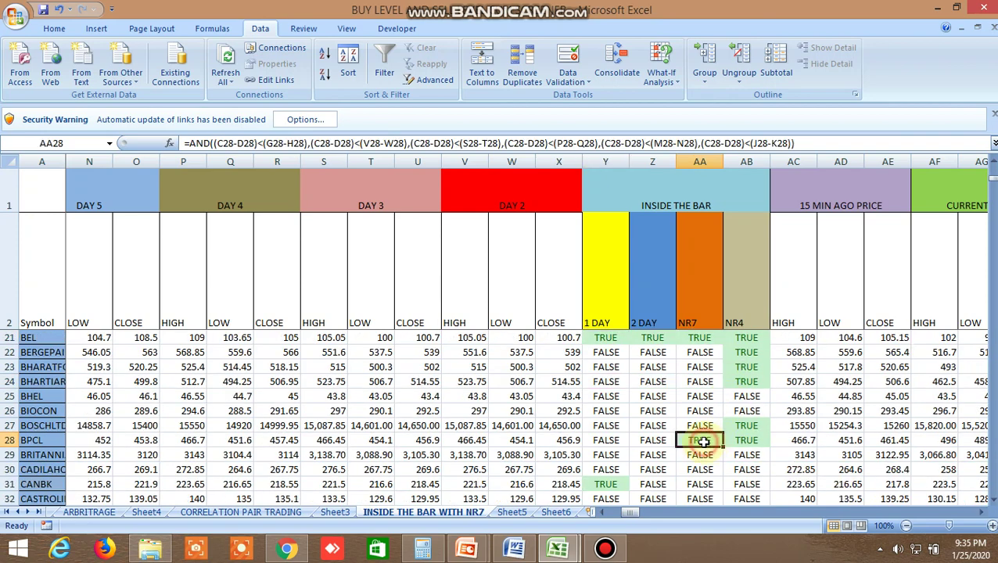
- Check CANBK's 1 DAY signal and compare BPCL's NR7 and NR4 signals
left_click(615, 486)
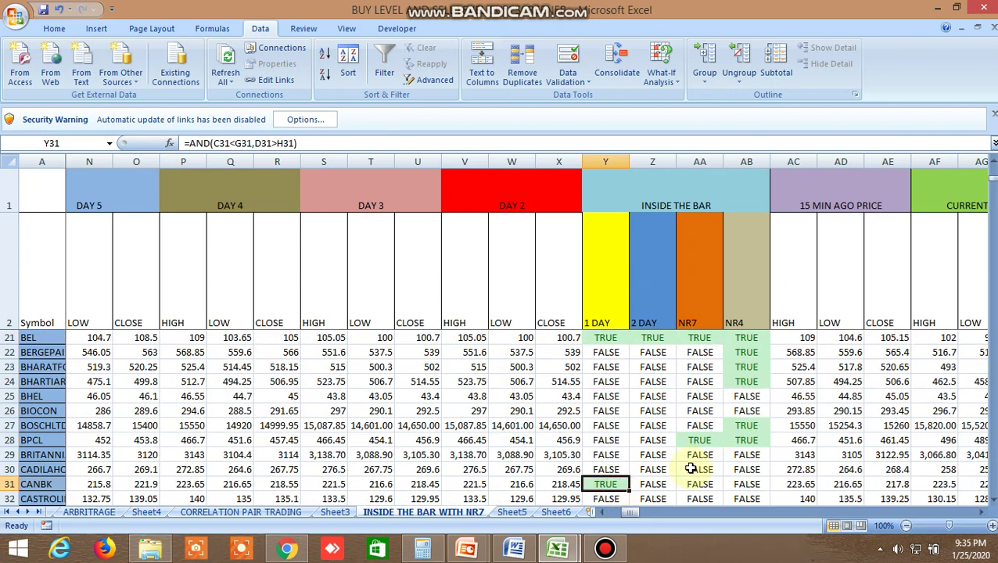
scroll(691, 469, "down", 1)
left_click(700, 396)
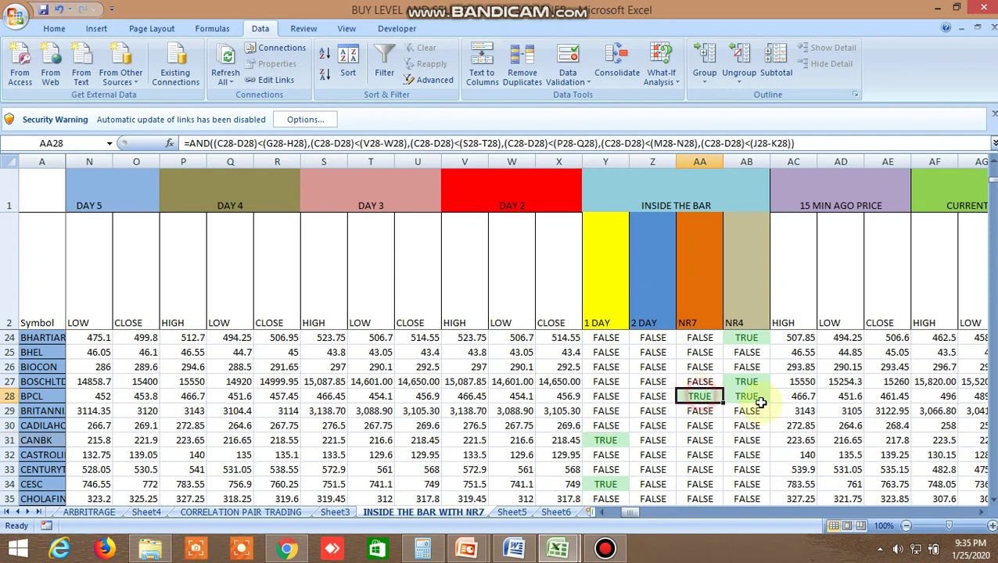
left_click(751, 397)
- Inspect CESC's 1 DAY signal and COALINDIA's NR7 signal, and return to BEL's 1 DAY signal
scroll(718, 434, "down", 2)
left_click(616, 396)
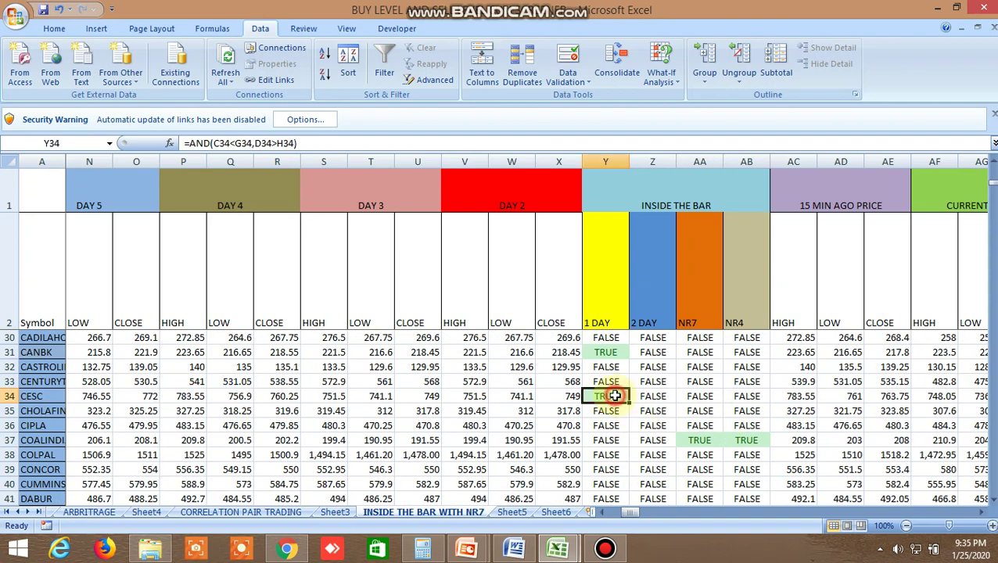
left_click(705, 441)
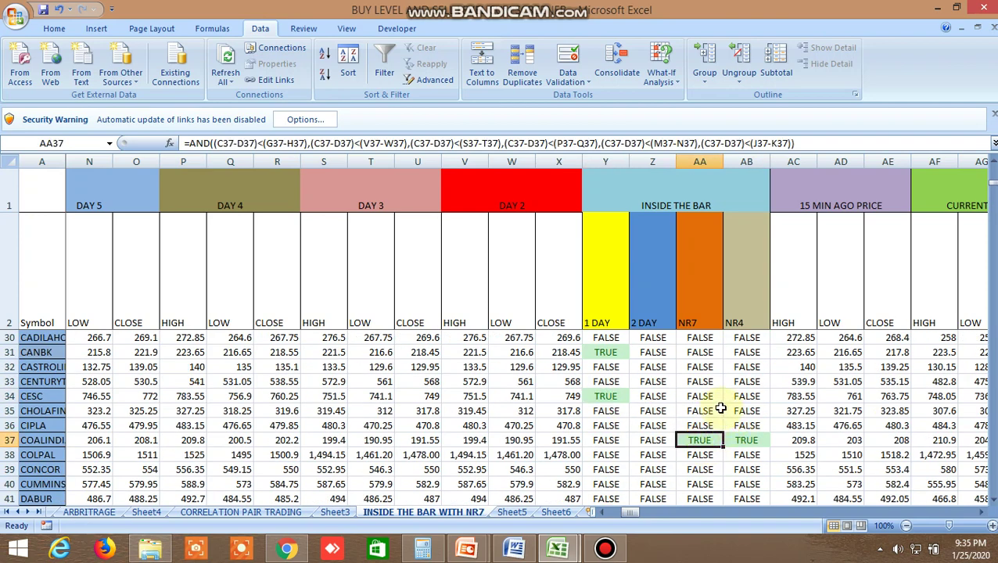
scroll(721, 408, "up", 5)
left_click(605, 426)
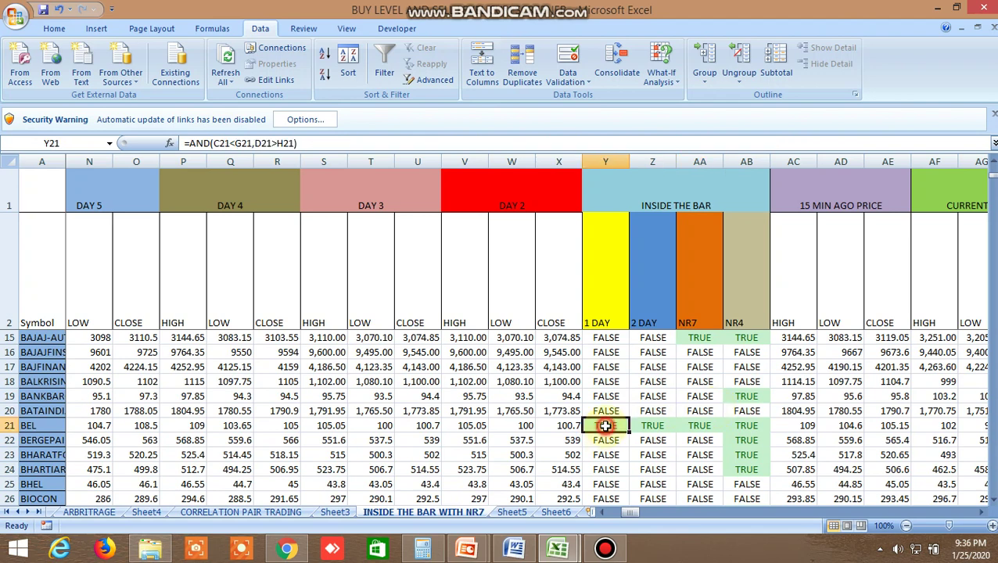